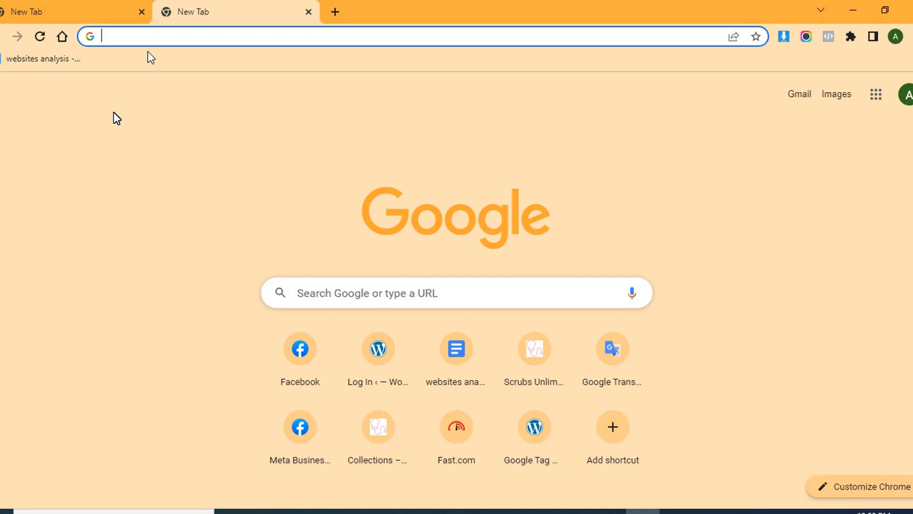
Search Google for 'e tin' and open the NBR e-TIN Registration result in a new tab.
click(125, 39)
text(e )
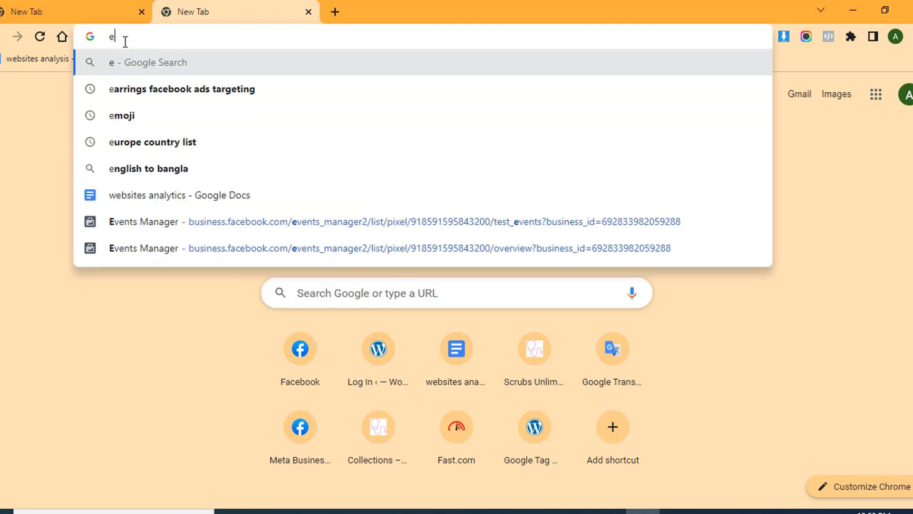
text(tin)
key(Return)
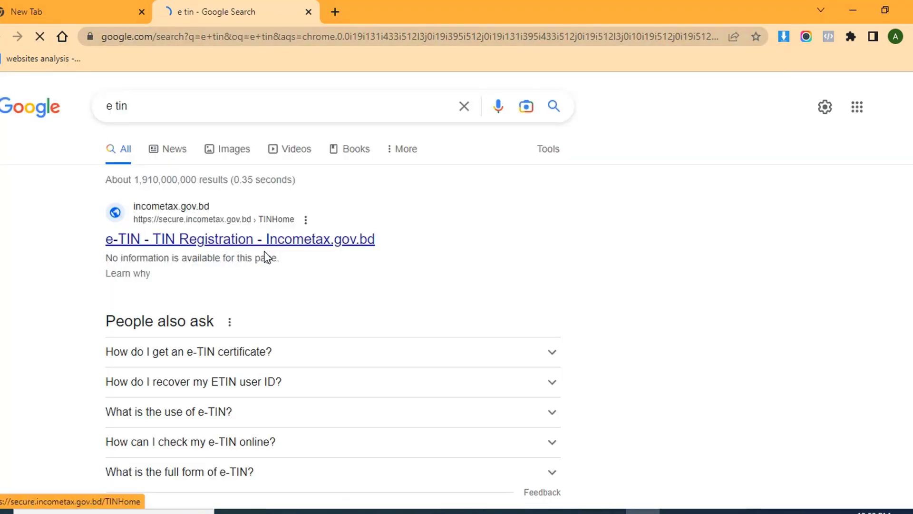
right_click(201, 240)
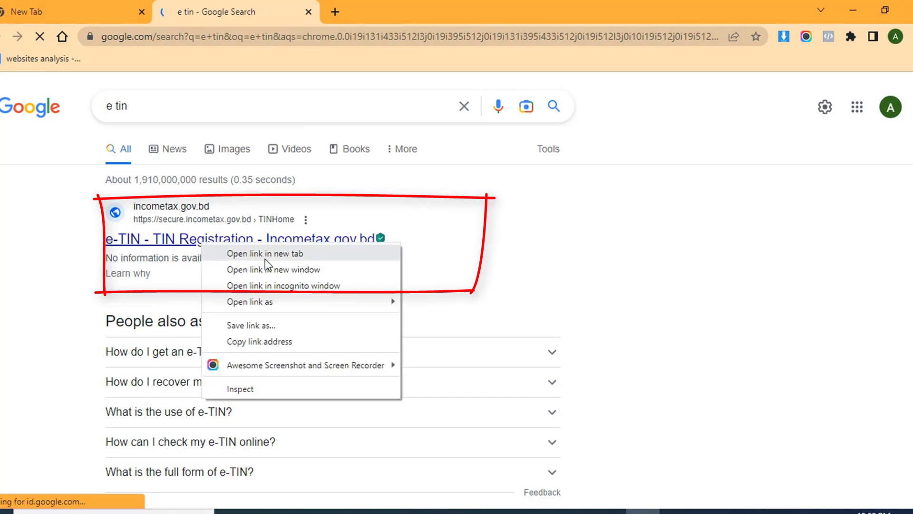
click(283, 252)
click(405, 1)
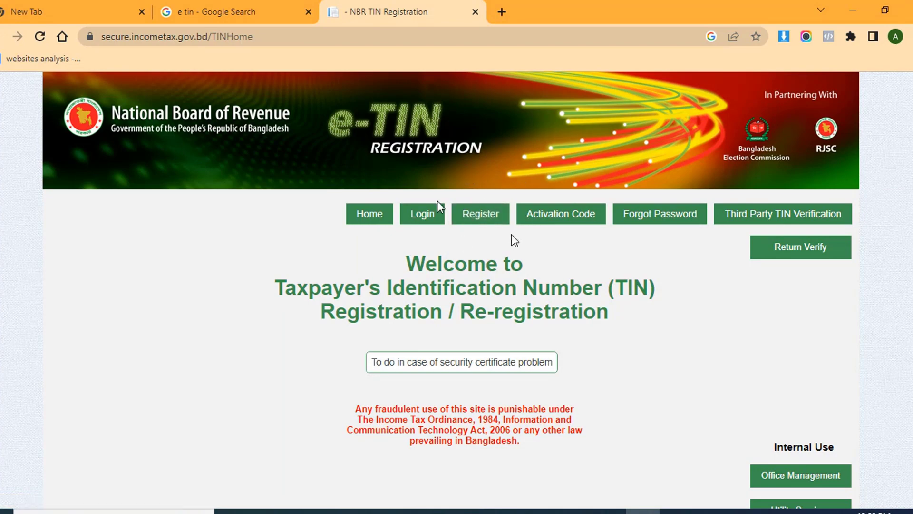
Open the new-user Registration form and enter the chosen User ID.
click(483, 216)
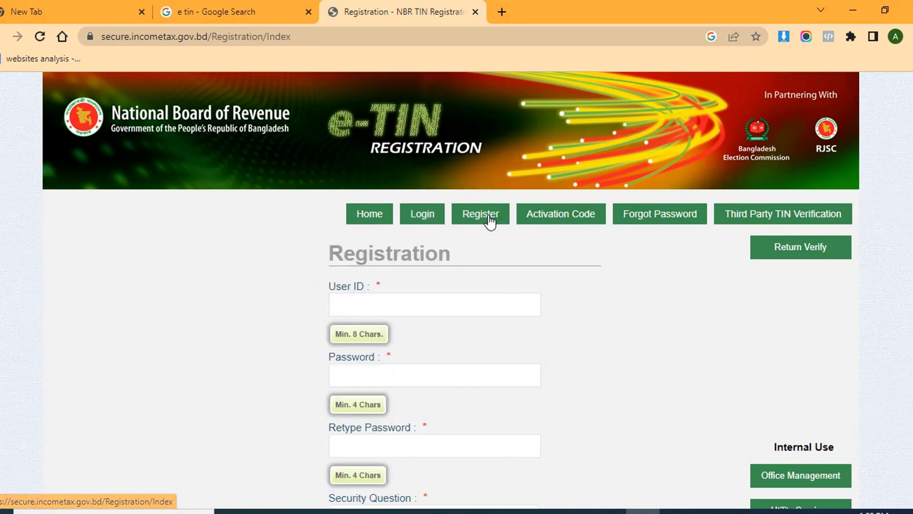
scroll(489, 221, down, 1)
scroll(488, 221, down, 1)
click(357, 238)
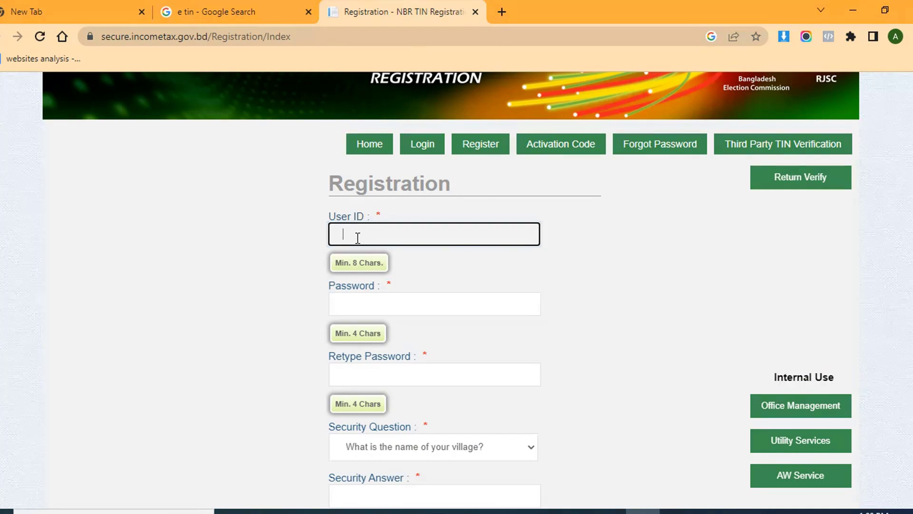
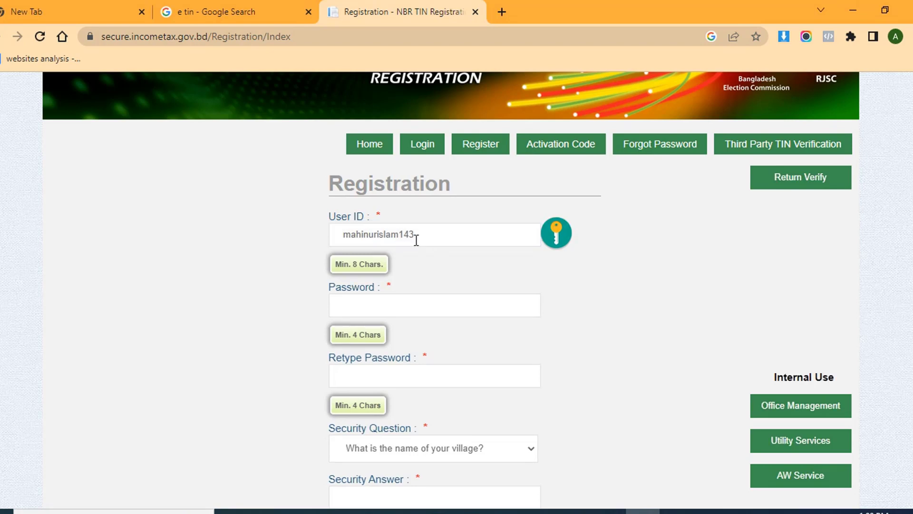
scroll(434, 228, down, 2)
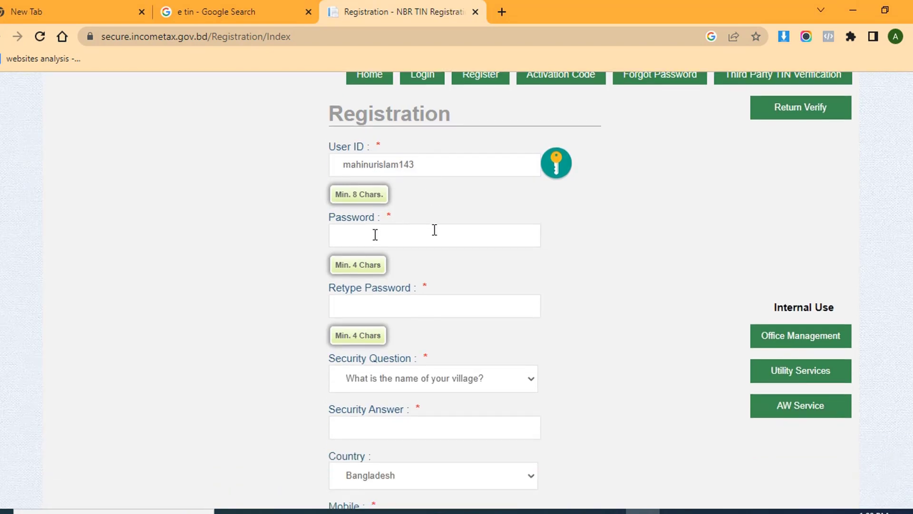
Enter the account password in Password and Retype Password, dismissing Chrome's suggestions.
click(373, 233)
click(272, 218)
click(357, 237)
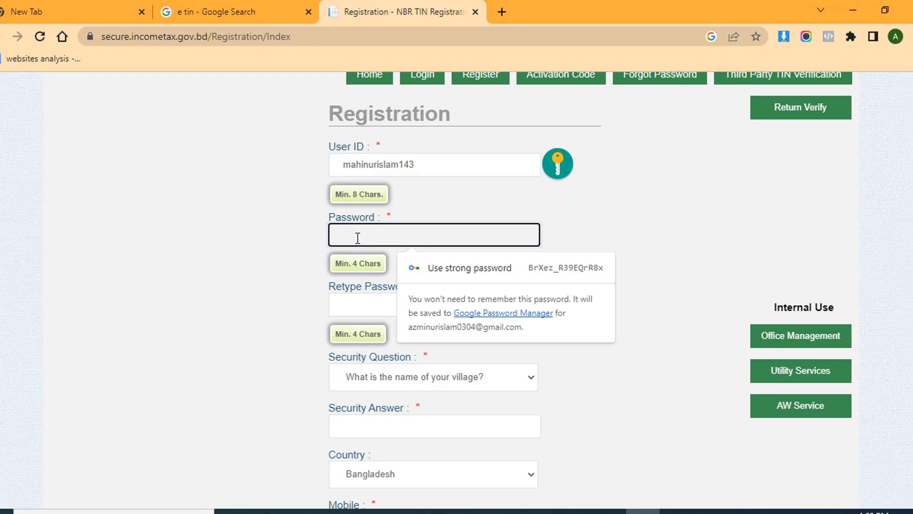
text(••••••••••)
click(333, 323)
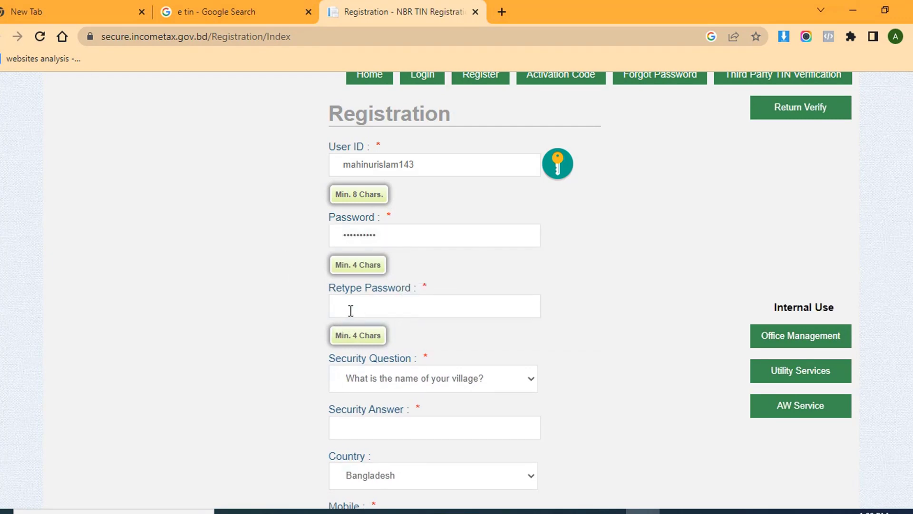
click(350, 311)
text(•••••••)
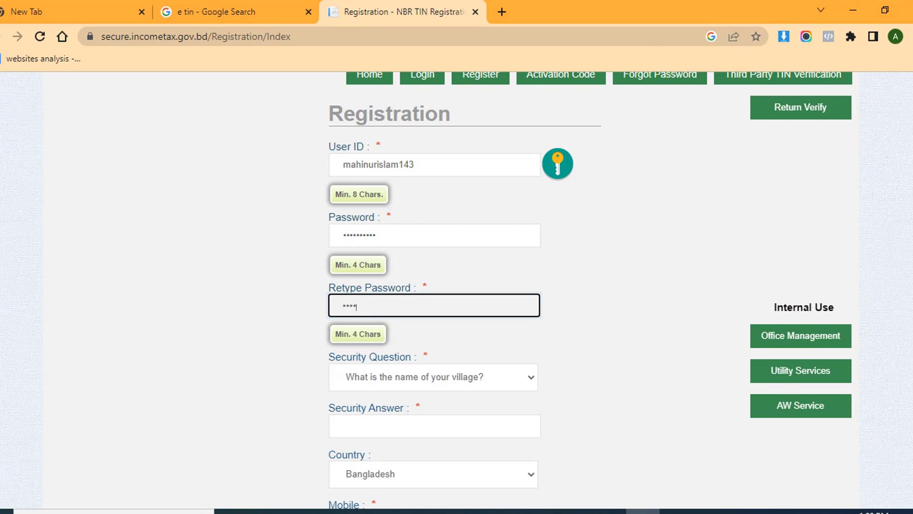
text(•••)
scroll(251, 314, down, 2)
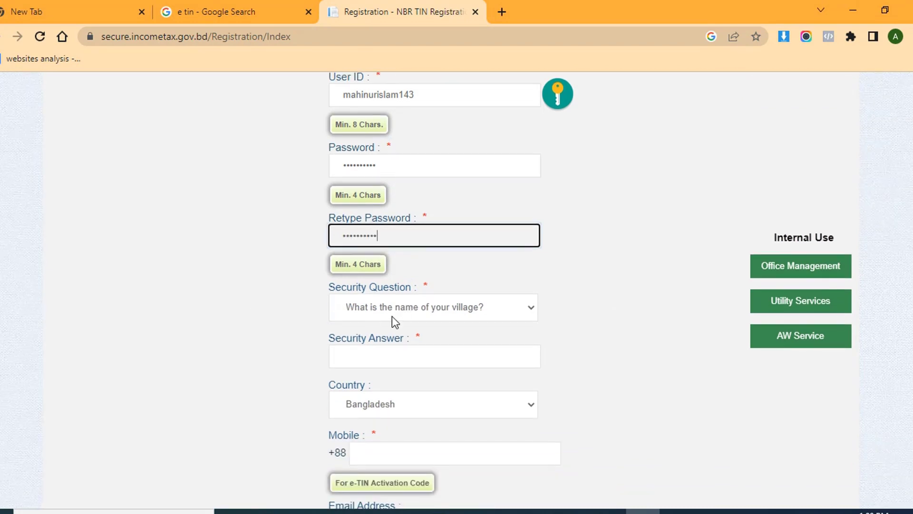
click(451, 309)
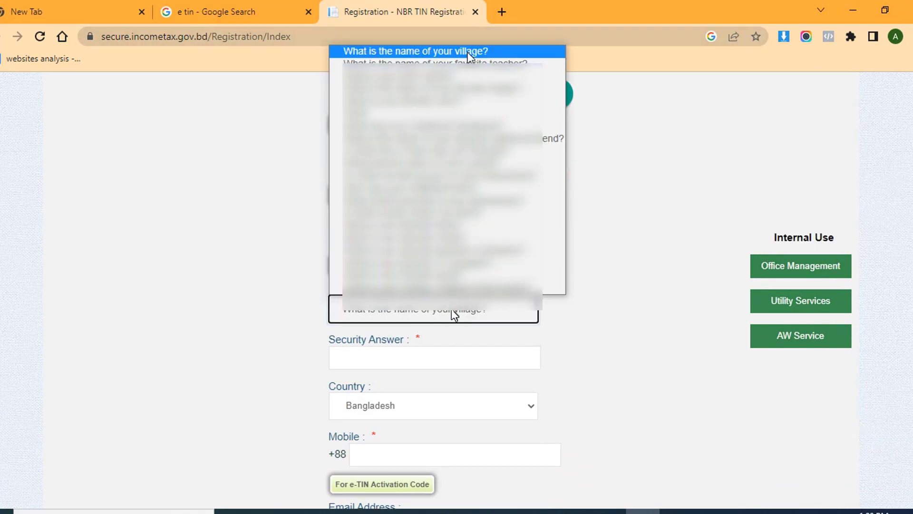
click(557, 100)
scroll(558, 88, down, 2)
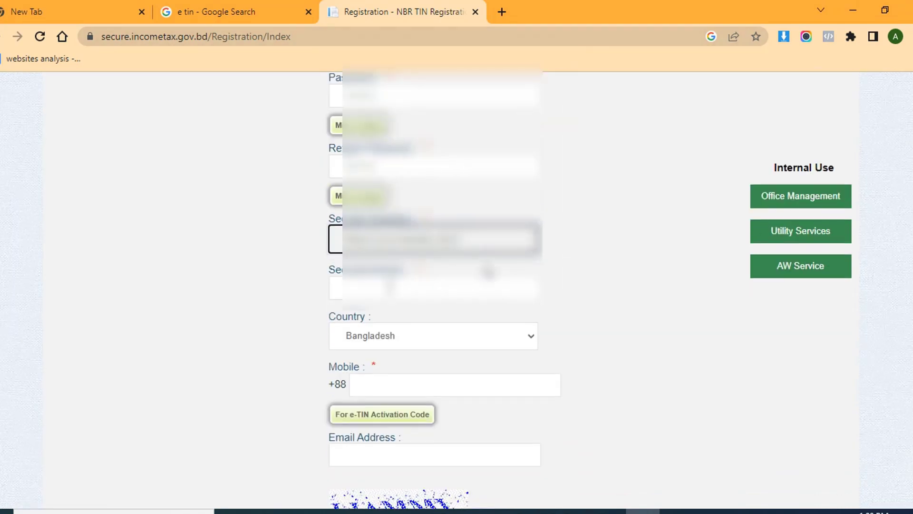
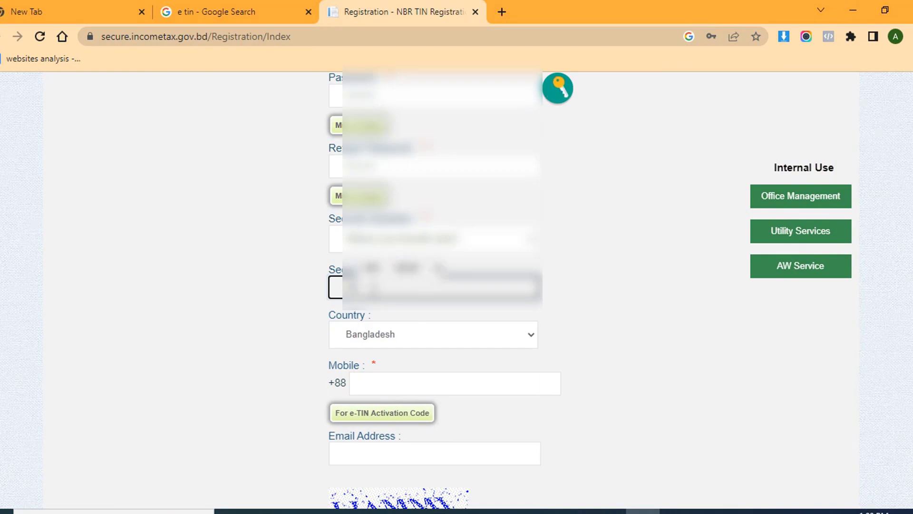
scroll(271, 310, down, 1)
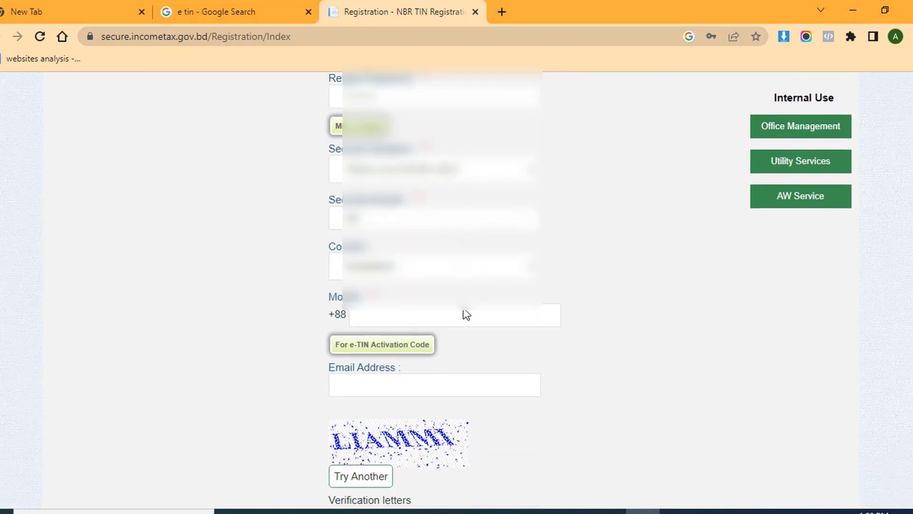
click(389, 318)
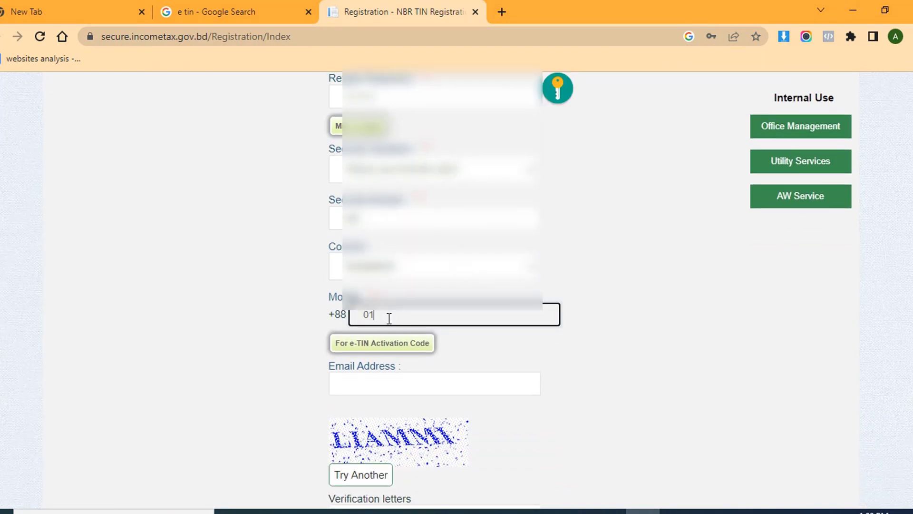
click(271, 289)
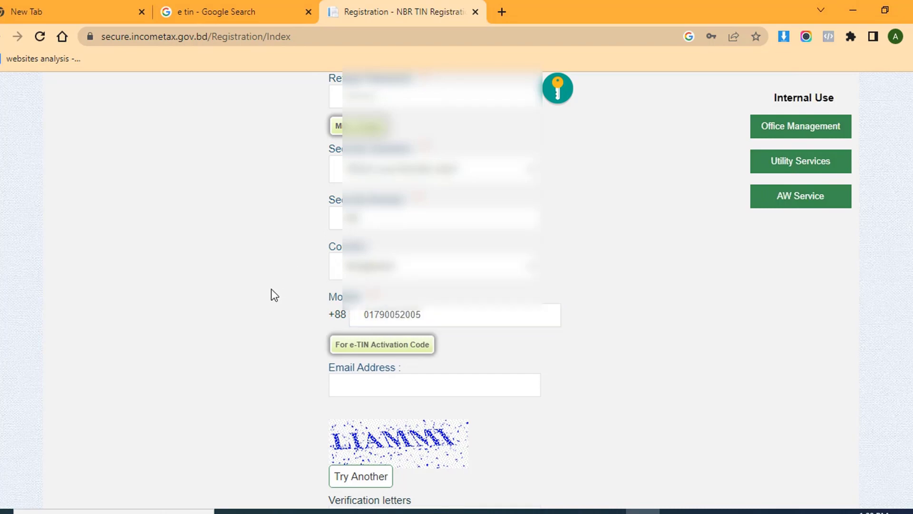
Copy the signed-in Google account's email address and paste it into Email Address.
click(387, 384)
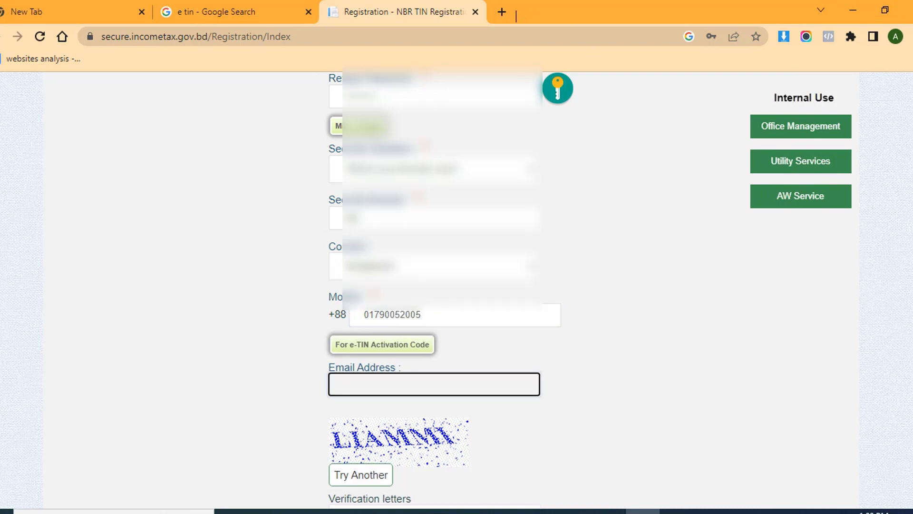
click(502, 12)
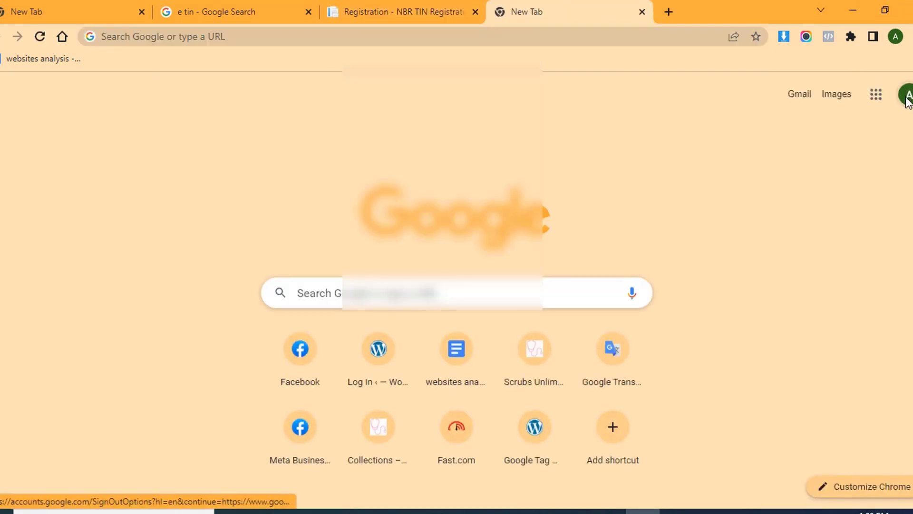
click(907, 94)
drag(730, 163, 849, 163)
right_click(786, 162)
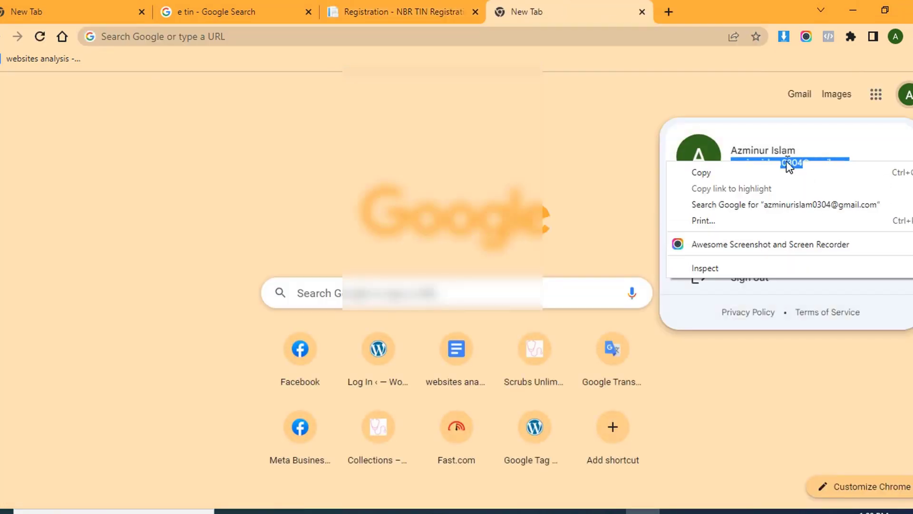
click(704, 172)
click(413, 9)
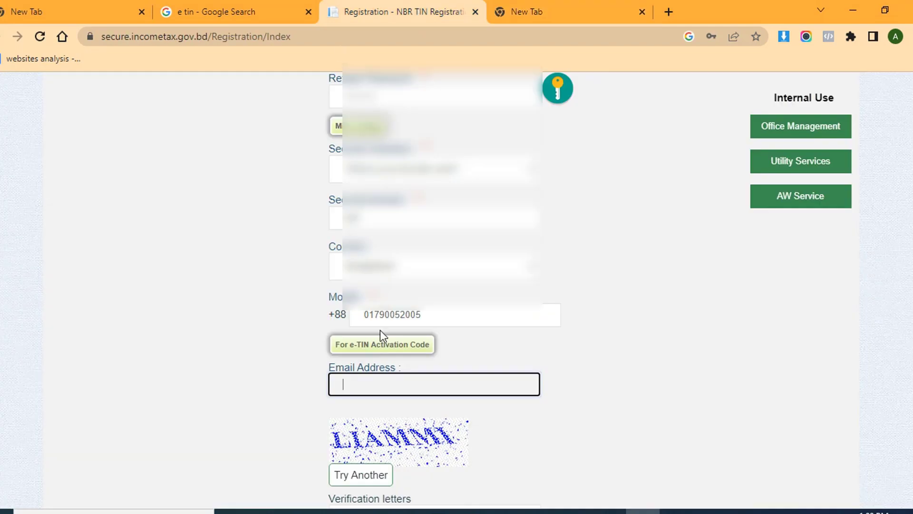
key(ctrl+v)
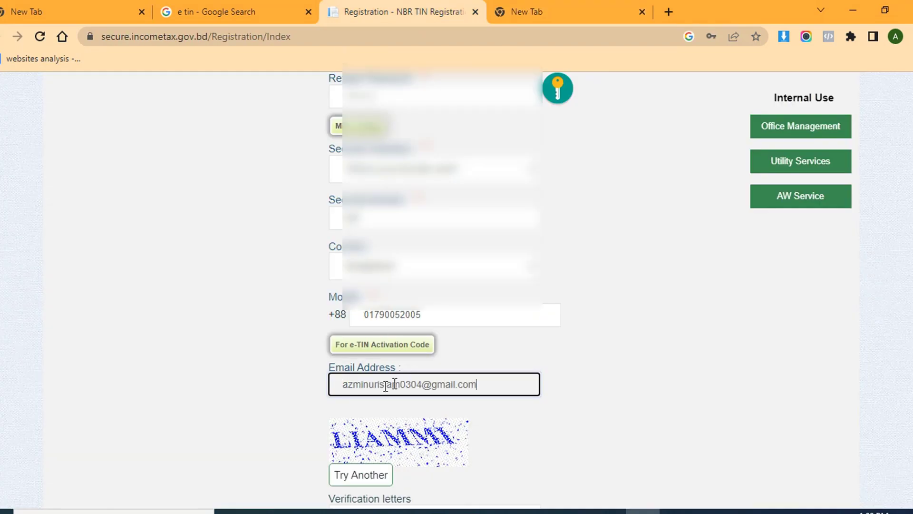
Enter the verification letters from the image and submit the registration.
scroll(464, 370, down, 3)
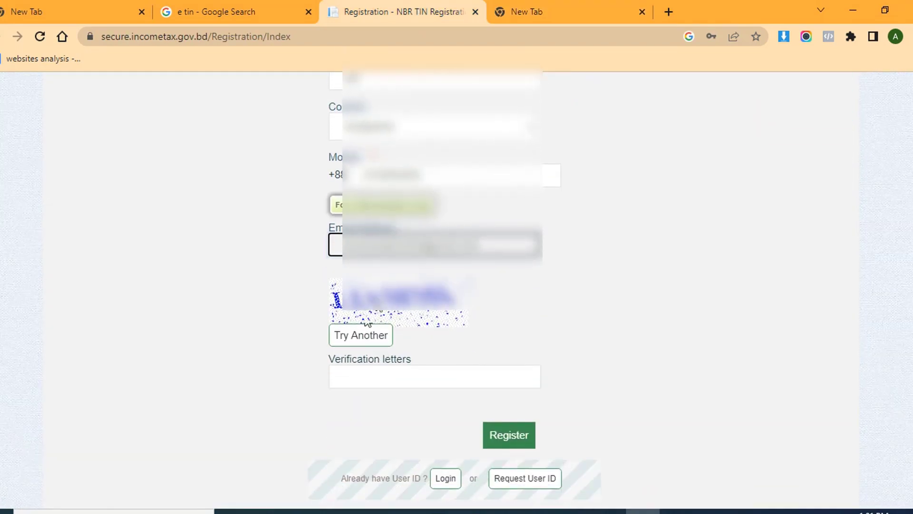
click(345, 379)
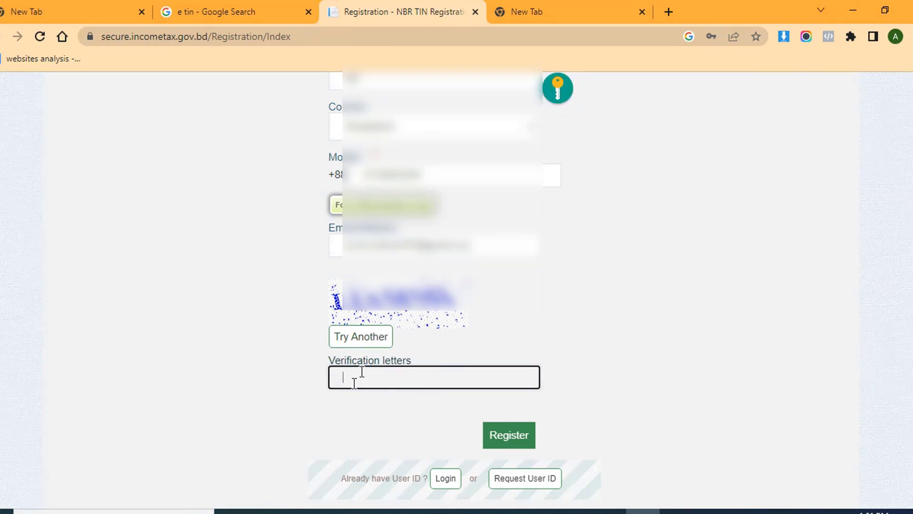
text(L)
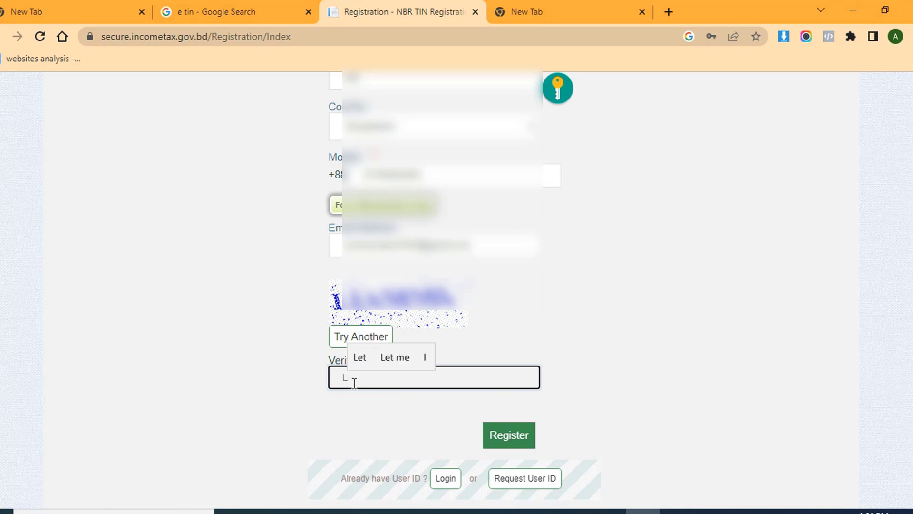
text(IAM)
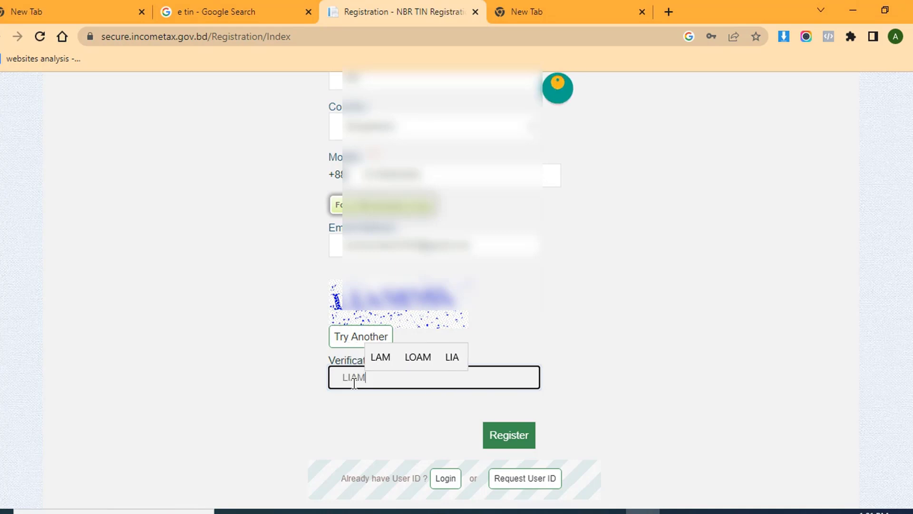
text(MI)
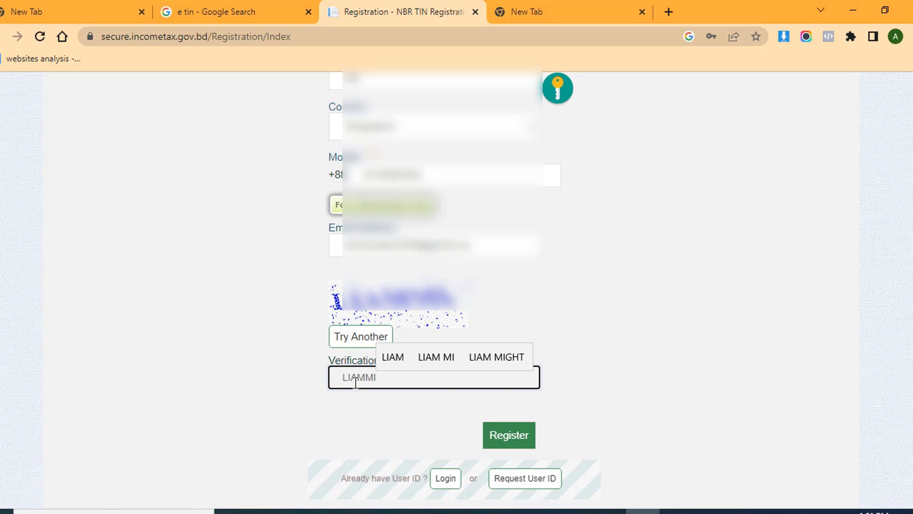
click(508, 437)
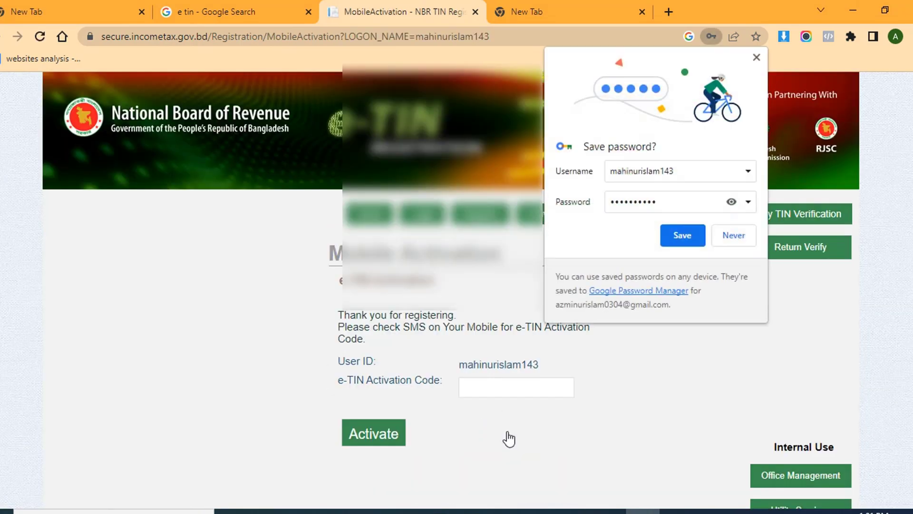
Save the password in Chrome, activate the account with the SMS code, and go to Login.
click(678, 237)
scroll(514, 342, down, 1)
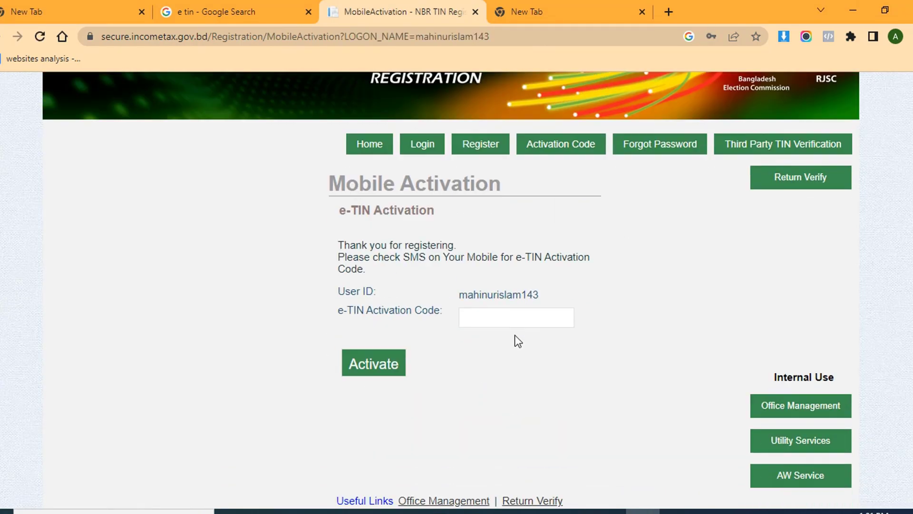
click(490, 316)
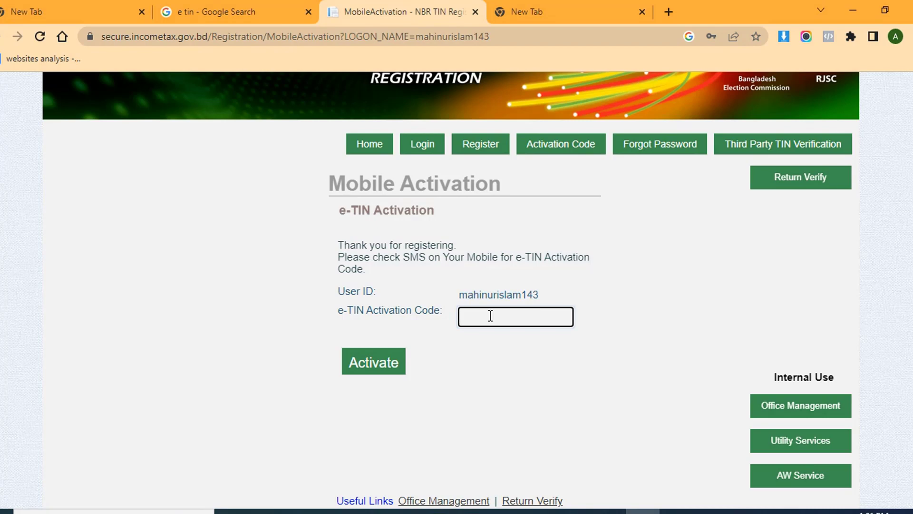
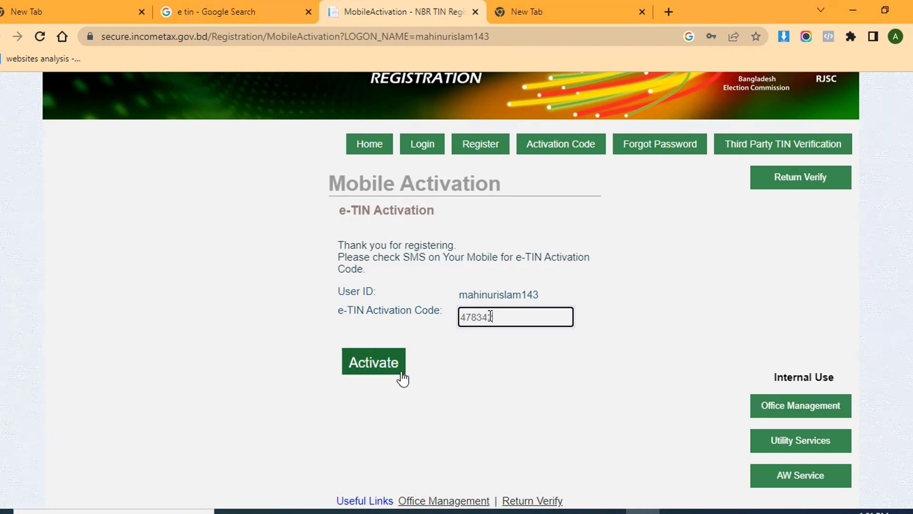
click(387, 373)
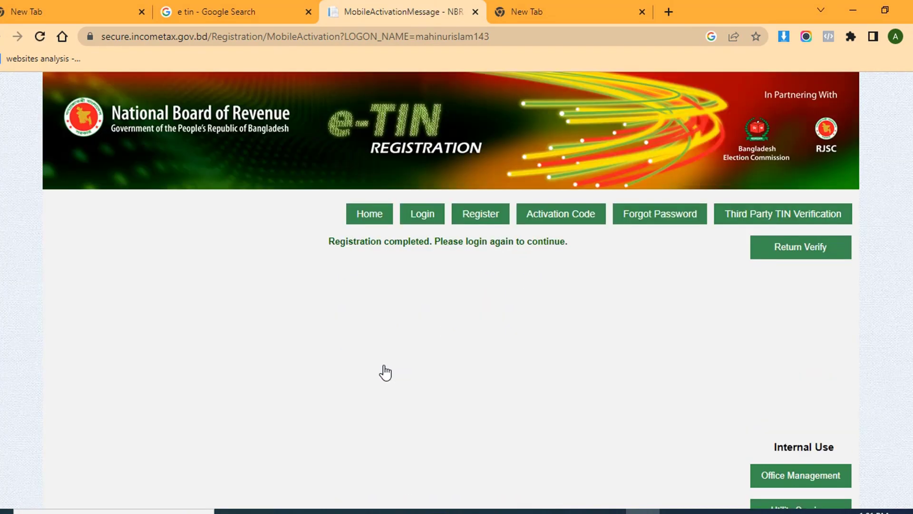
click(428, 215)
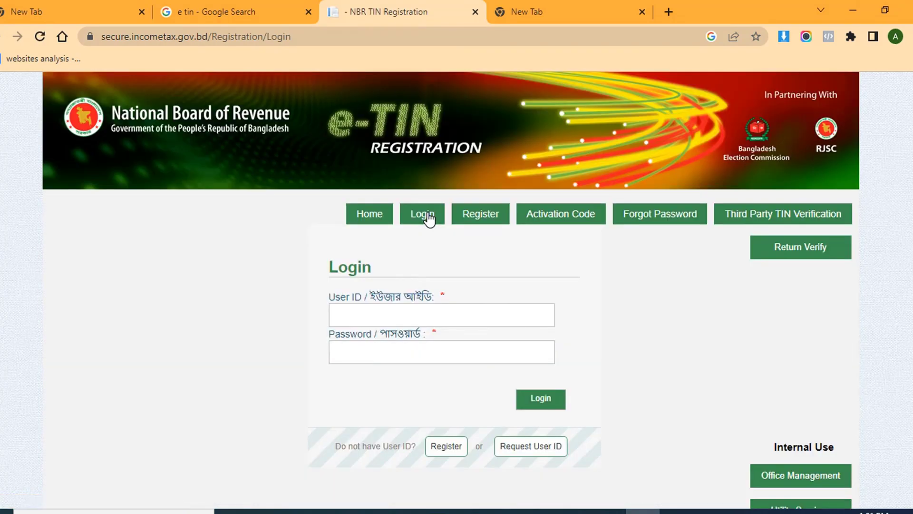
Log in with the saved credentials and start a new TIN Registration/Re-registration application.
click(549, 405)
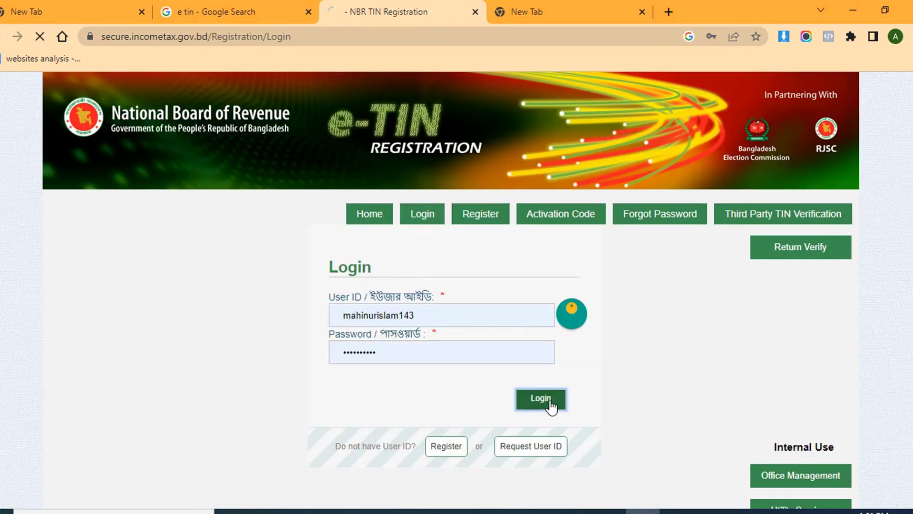
scroll(375, 351, down, 1)
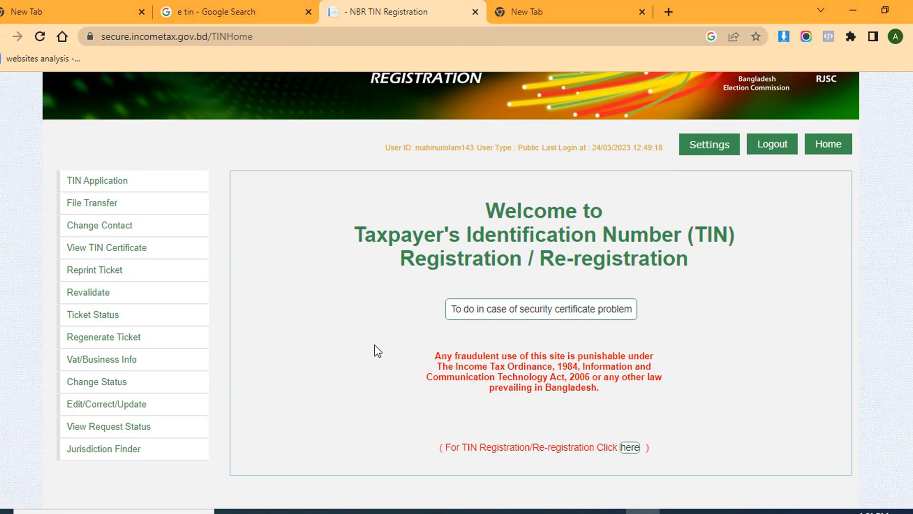
scroll(377, 350, up, 1)
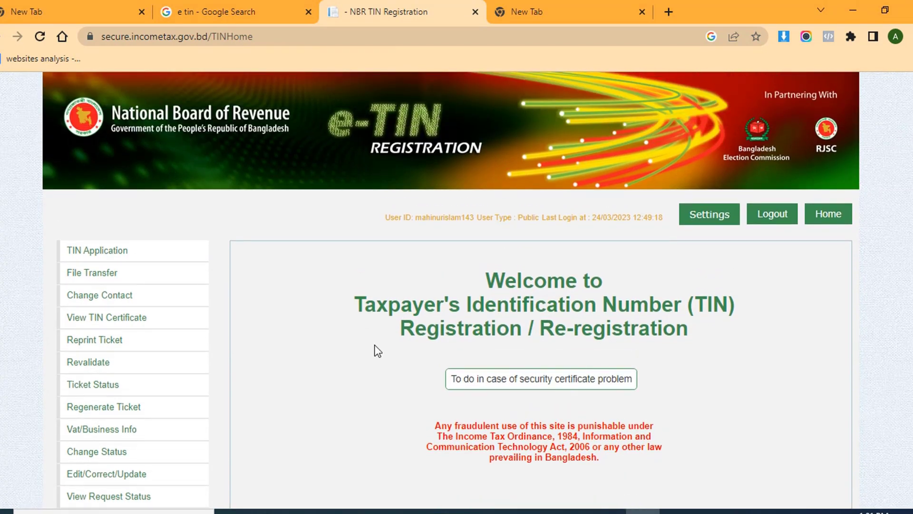
scroll(375, 352, down, 2)
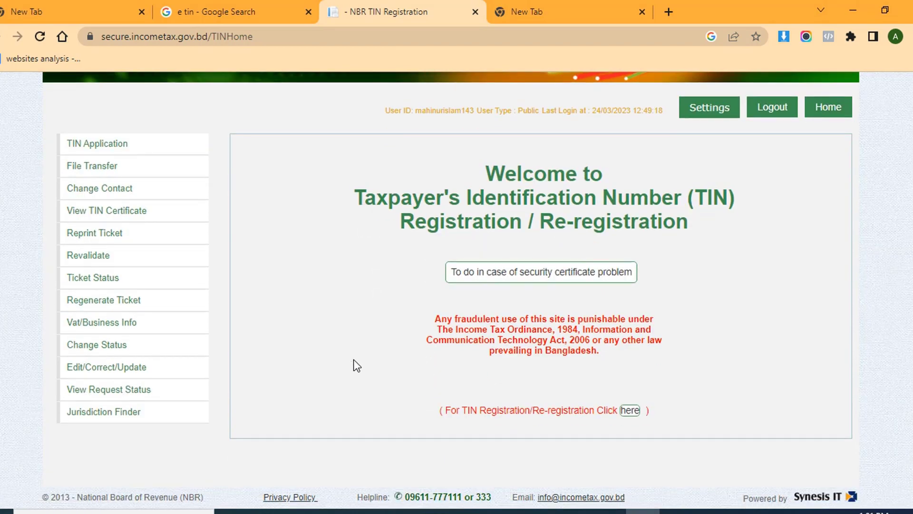
scroll(388, 345, up, 2)
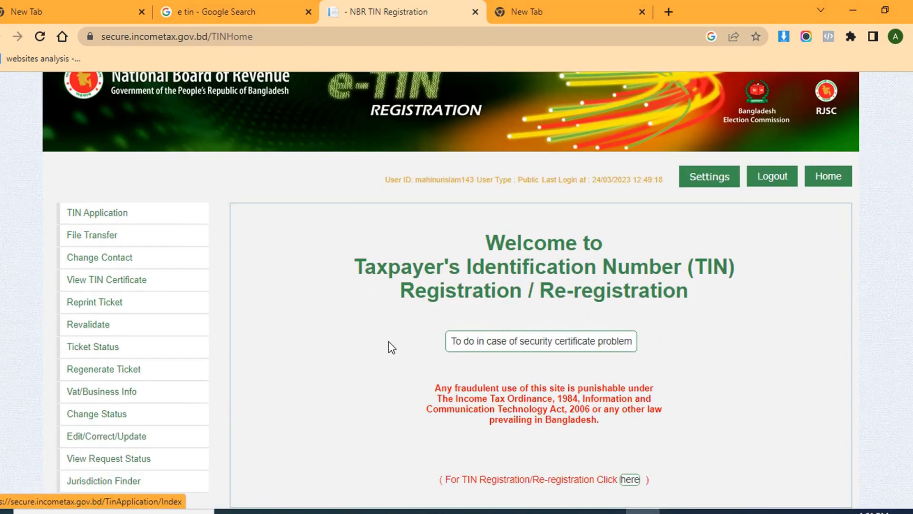
scroll(315, 257, down, 2)
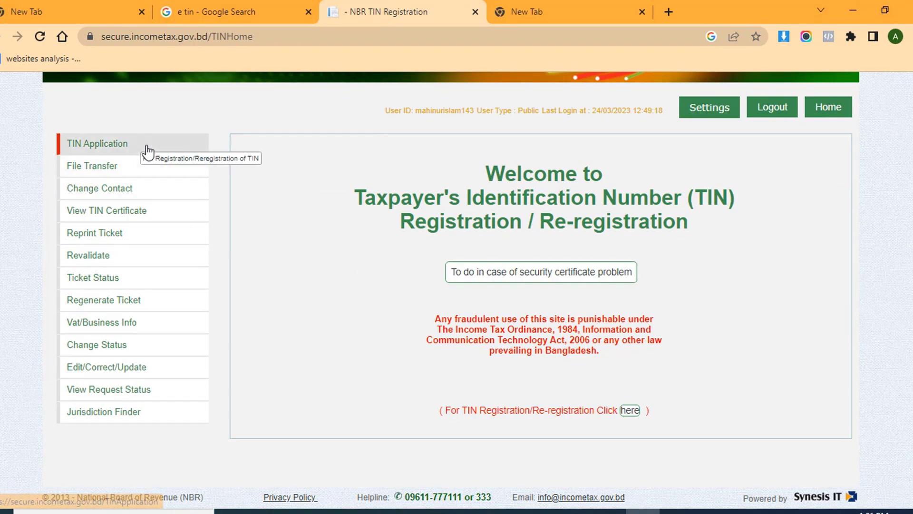
click(628, 410)
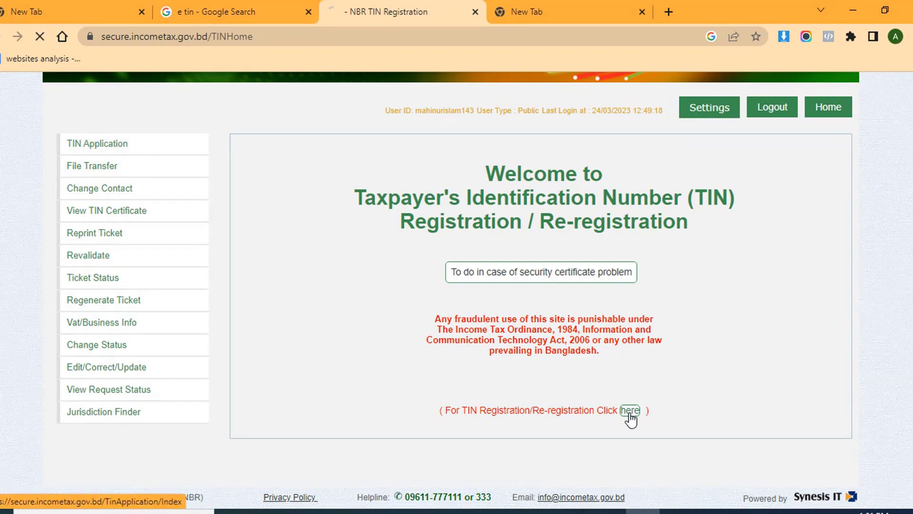
Keep Taxpayer's Status as Individual -> Bangladeshi and Having NID.
scroll(400, 347, down, 2)
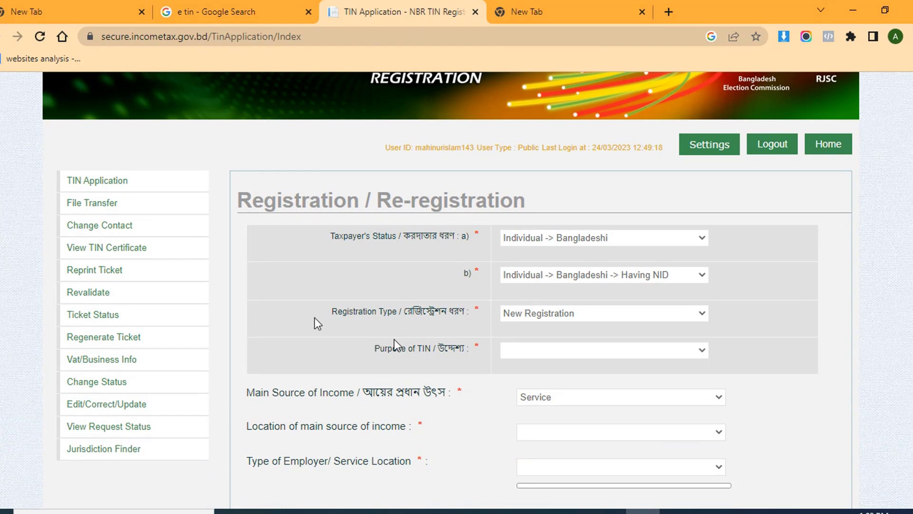
scroll(609, 314, down, 3)
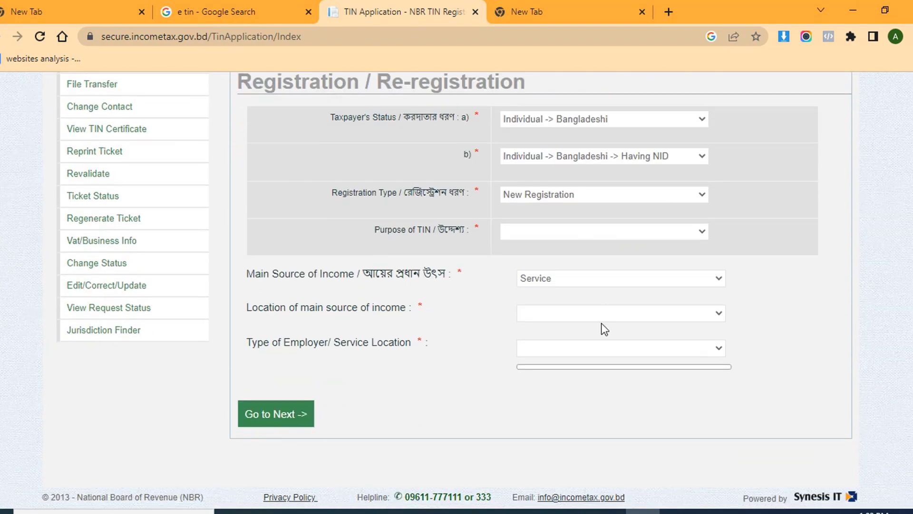
scroll(597, 338, up, 3)
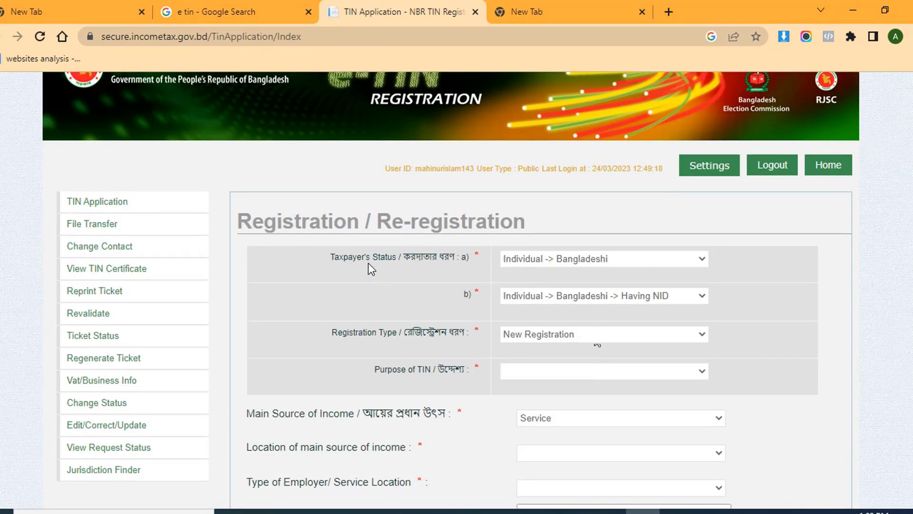
click(604, 259)
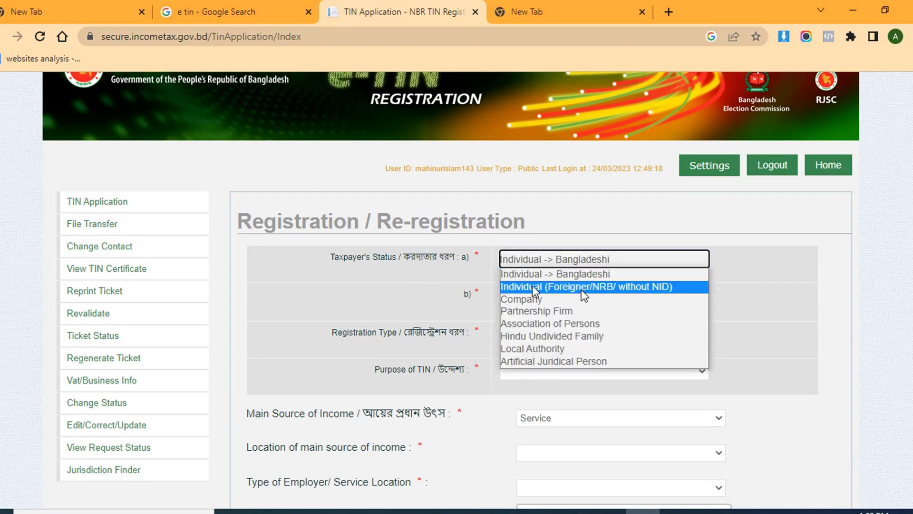
click(611, 261)
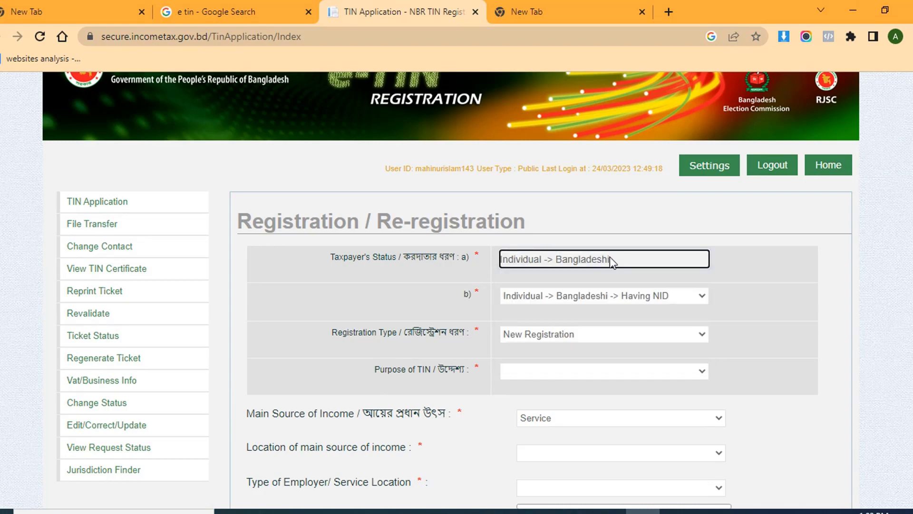
click(616, 297)
click(618, 298)
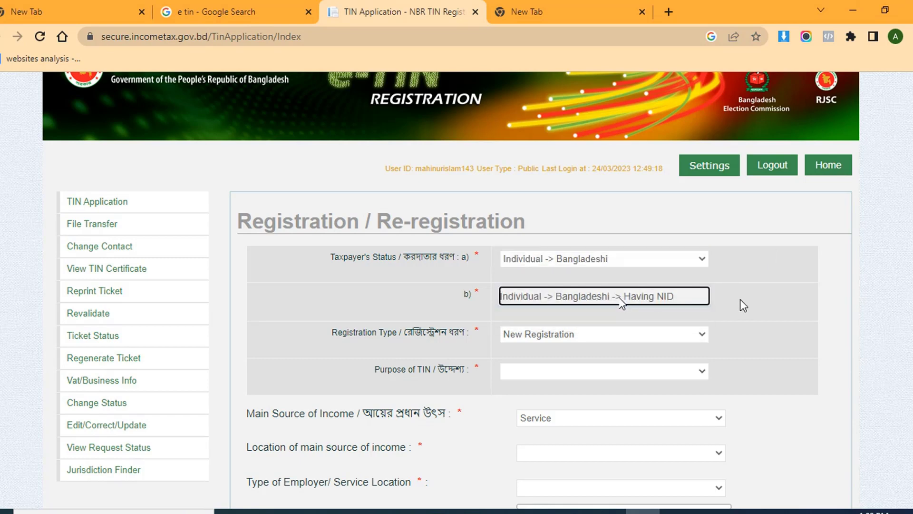
click(668, 297)
click(756, 303)
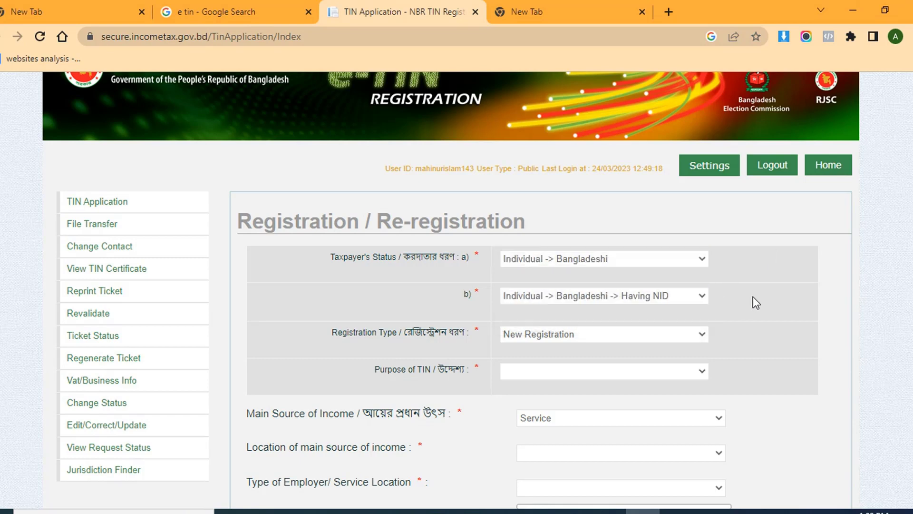
Keep New Registration as the registration type and show the Purpose of TIN choices.
click(533, 338)
click(620, 337)
scroll(623, 333, down, 1)
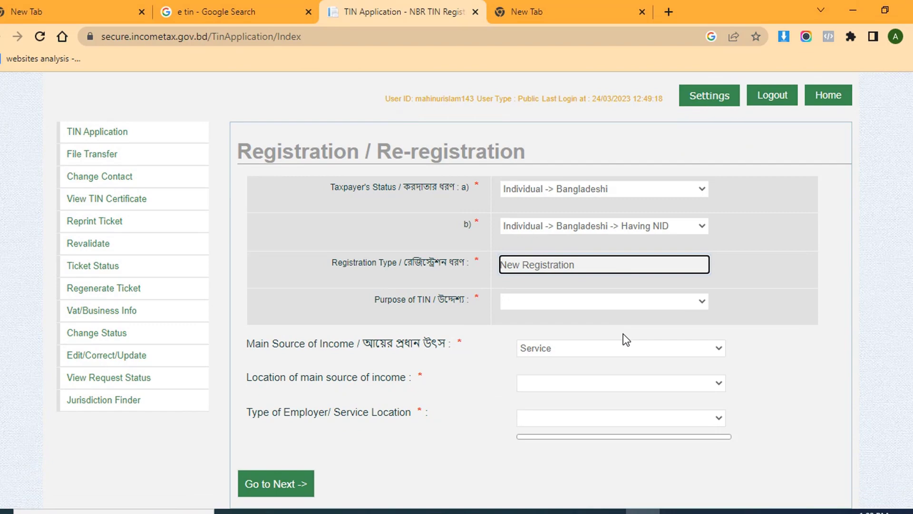
click(546, 300)
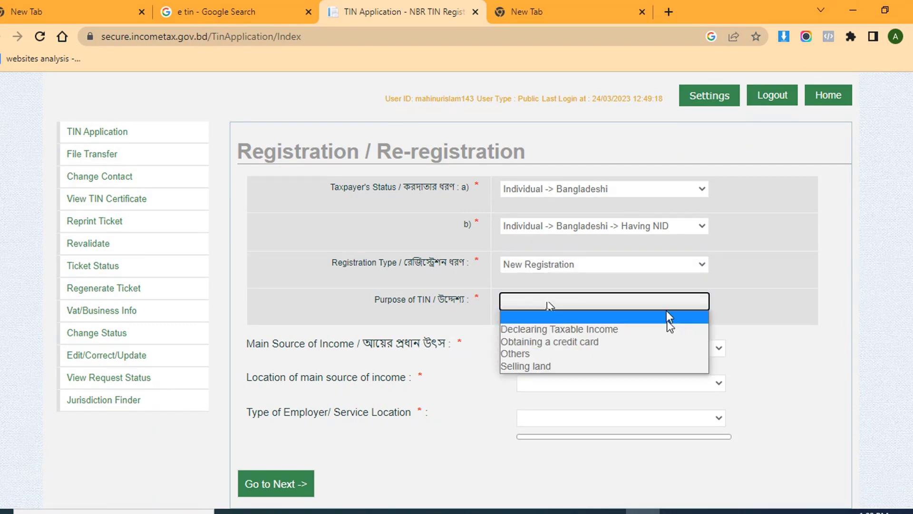
Set Purpose of TIN to Others and, after trying Profession, Main Source of Income to Others.
click(561, 353)
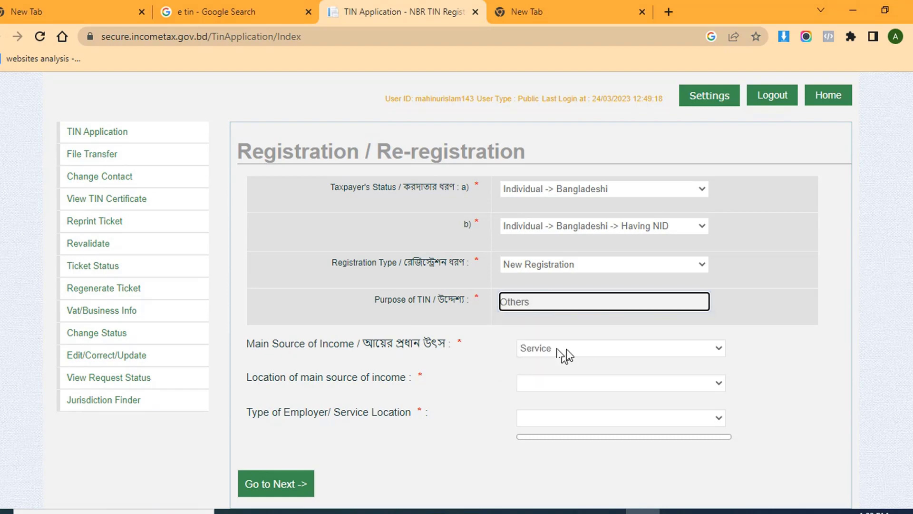
click(586, 347)
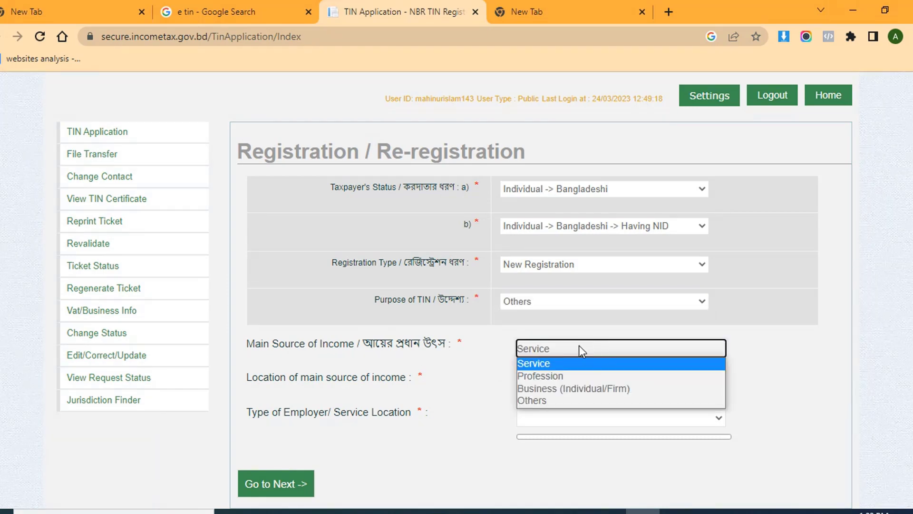
click(557, 375)
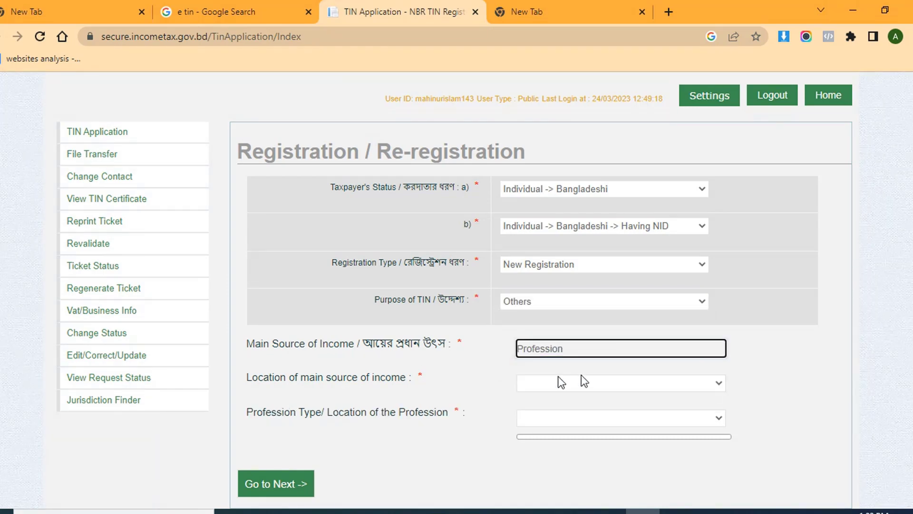
click(599, 349)
click(562, 399)
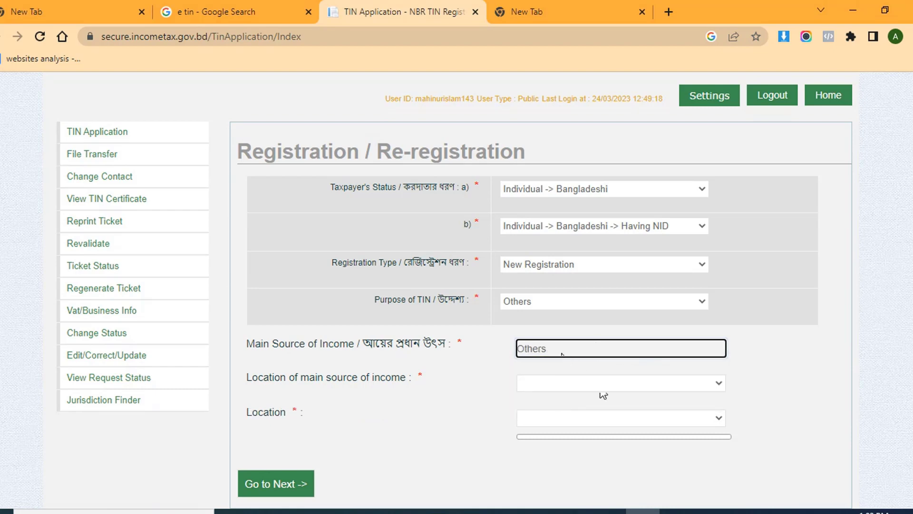
click(565, 349)
click(565, 376)
click(578, 349)
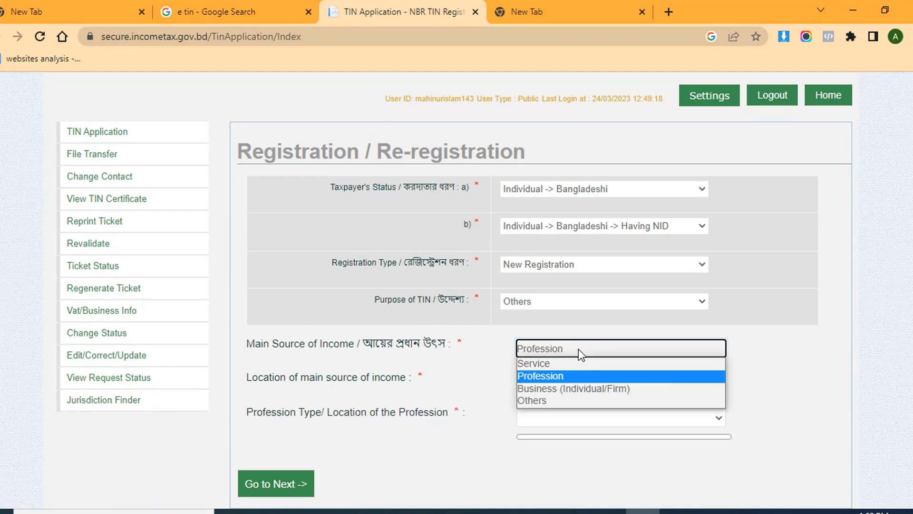
click(554, 400)
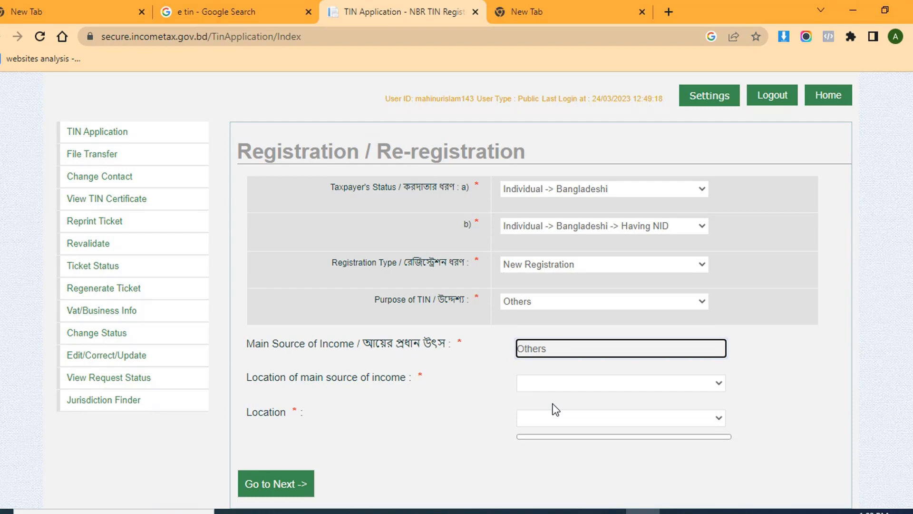
click(557, 389)
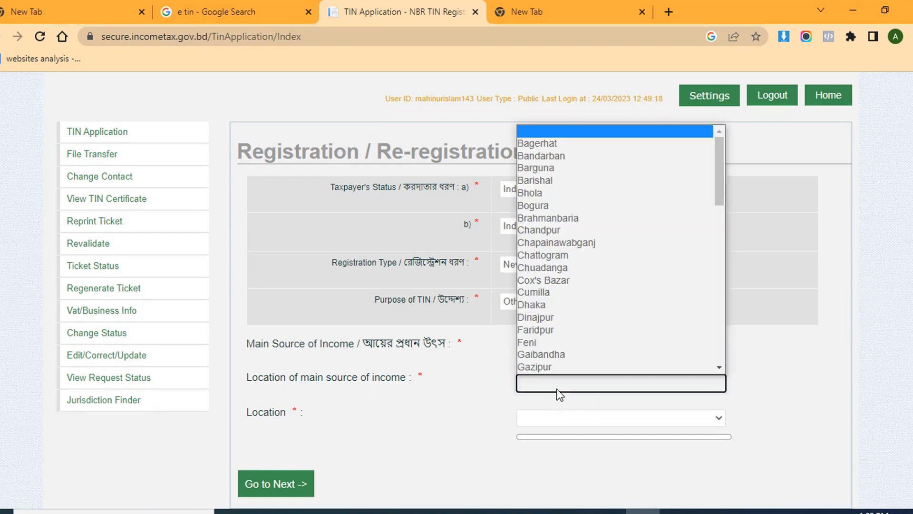
Choose Sylhet as the location of the main source of income.
click(559, 393)
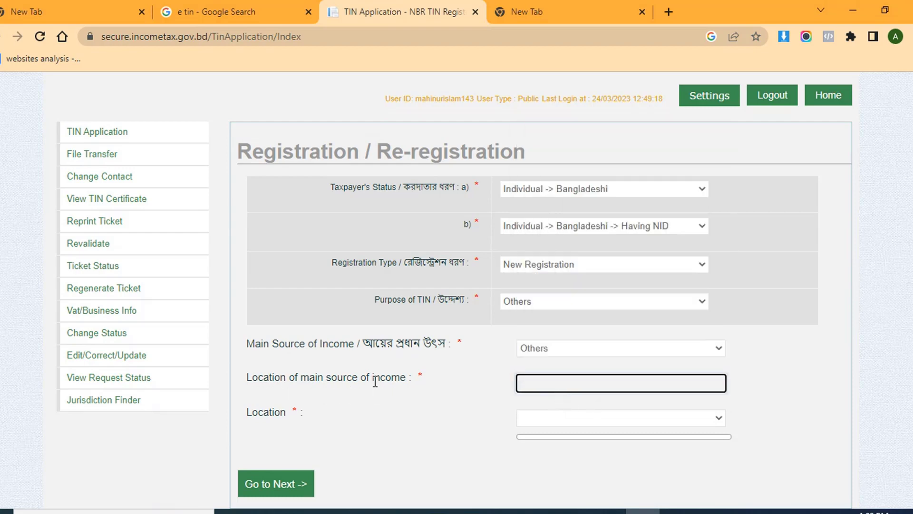
click(536, 384)
key(s)
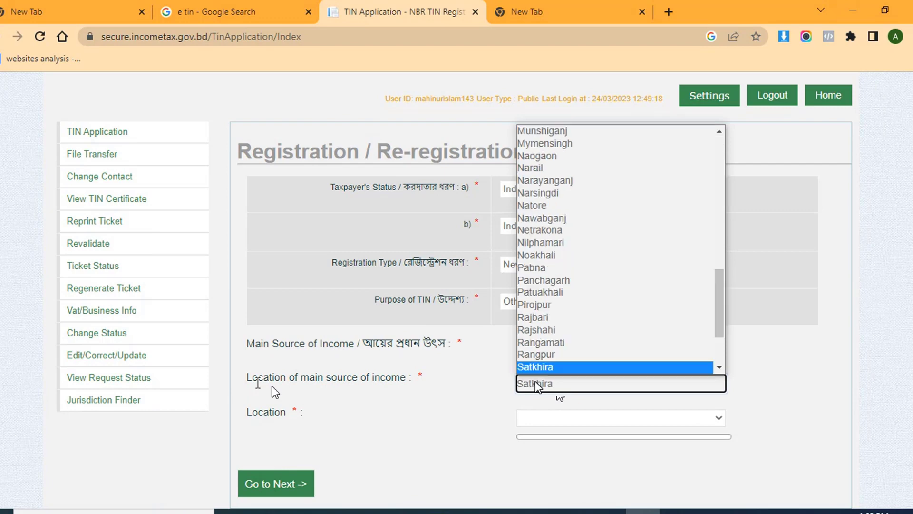
scroll(563, 327, down, 2)
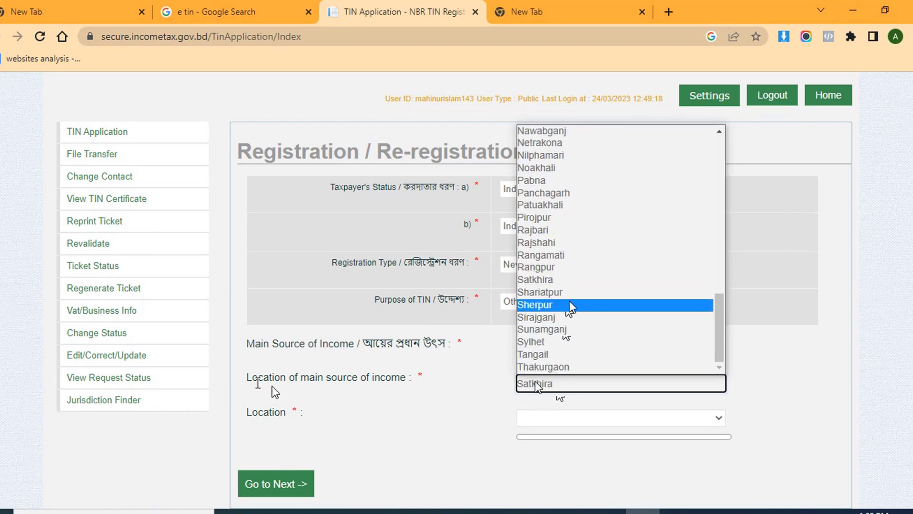
click(561, 343)
scroll(542, 352, down, 2)
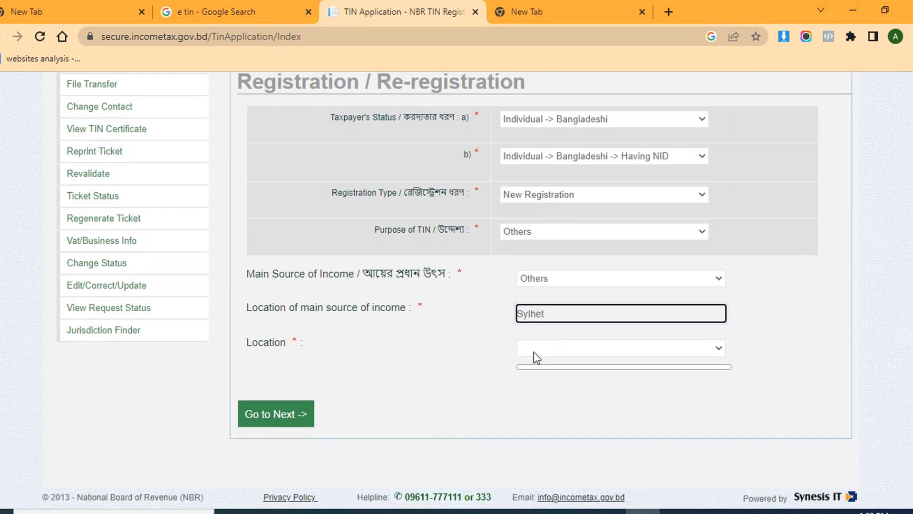
Select Hat Khola Union from the Sylhet Location list.
click(535, 349)
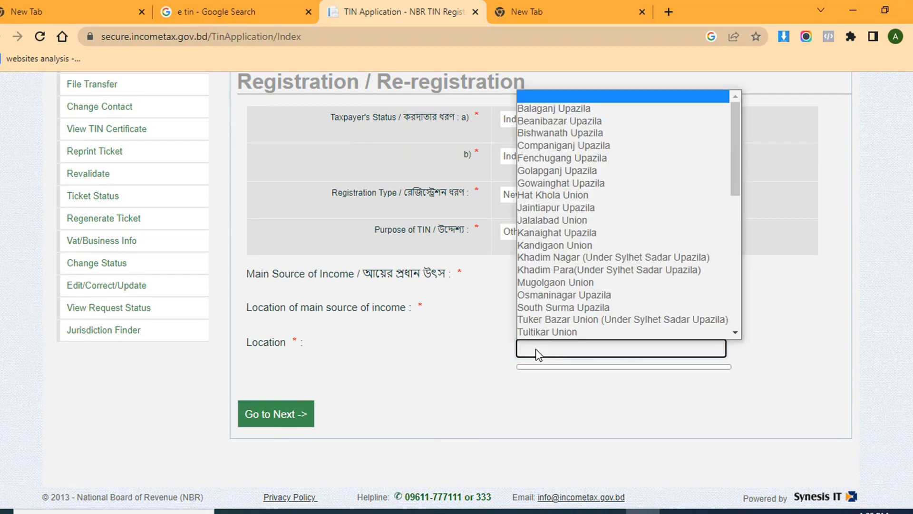
key(h)
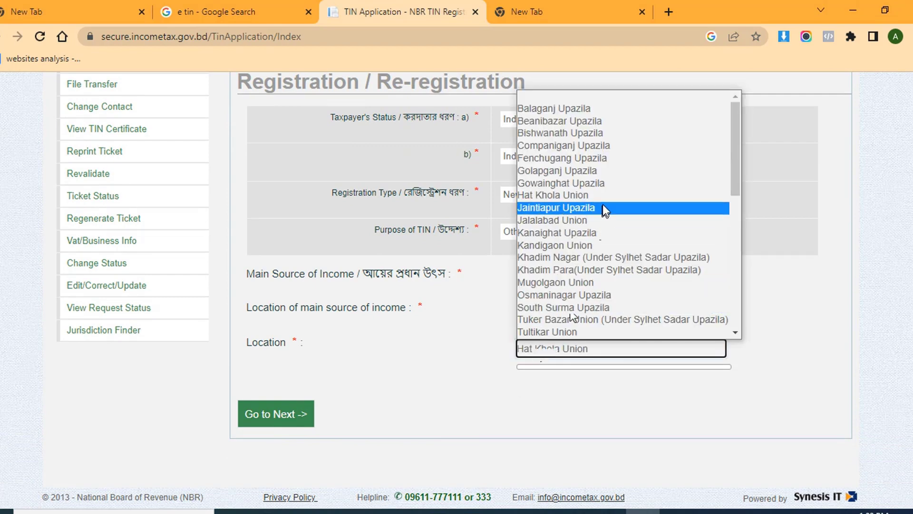
scroll(604, 202, down, 3)
scroll(590, 216, up, 3)
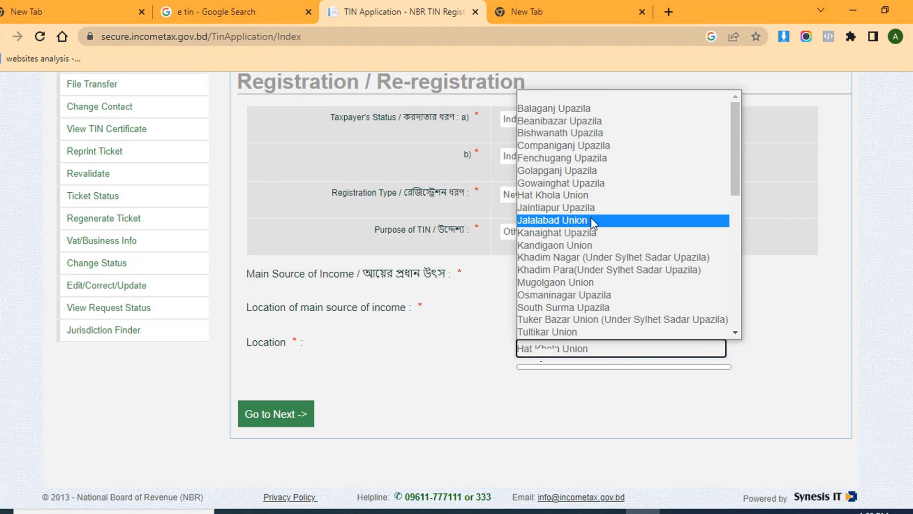
click(509, 368)
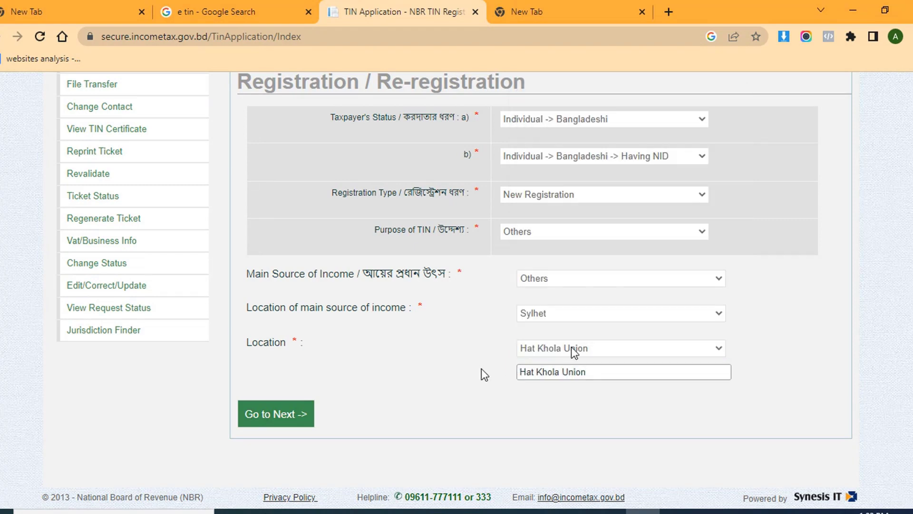
Browse the Sylhet location list again, keeping Hat Khola Union selected.
click(571, 347)
scroll(594, 112, down, 3)
scroll(572, 195, down, 1)
scroll(573, 200, up, 3)
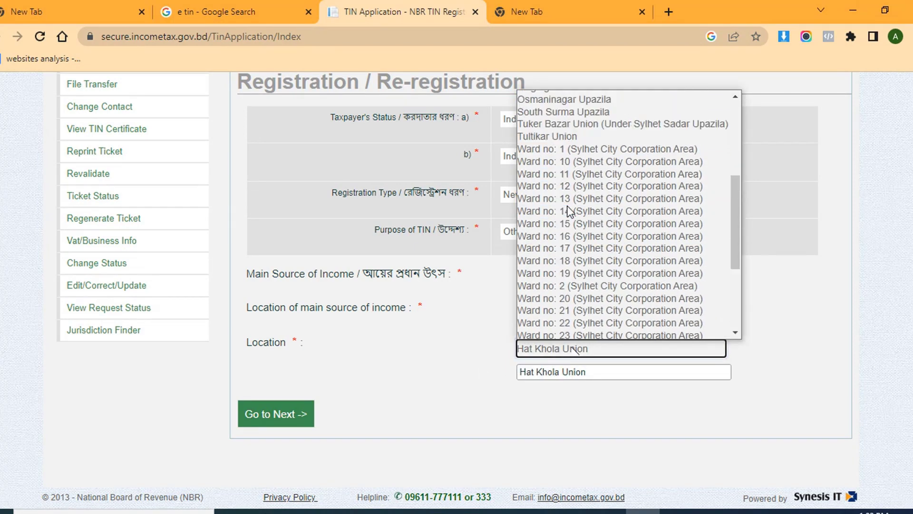
scroll(568, 210, down, 3)
scroll(567, 214, up, 6)
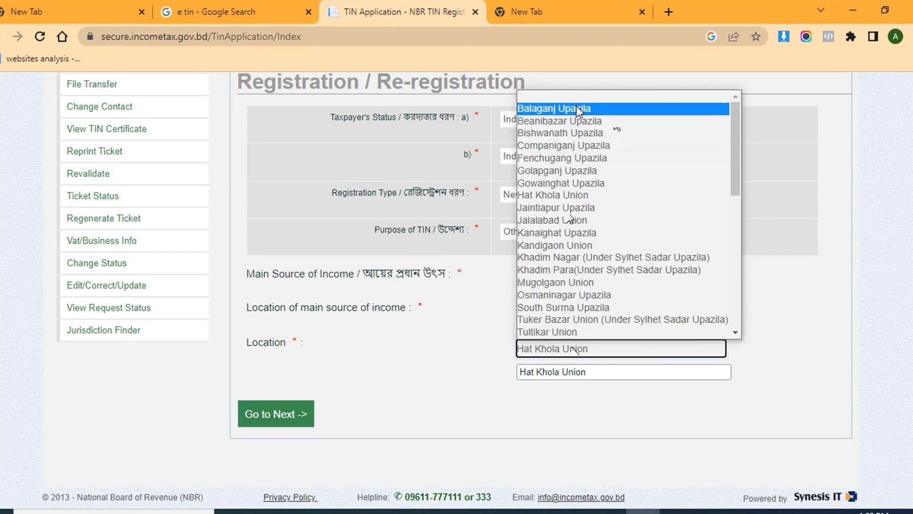
scroll(576, 263, down, 6)
scroll(572, 271, down, 1)
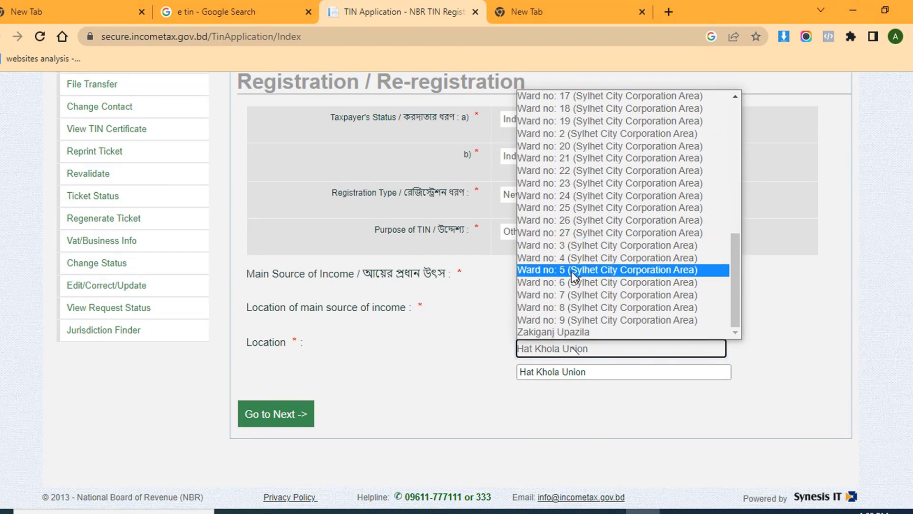
scroll(573, 309, up, 8)
click(474, 360)
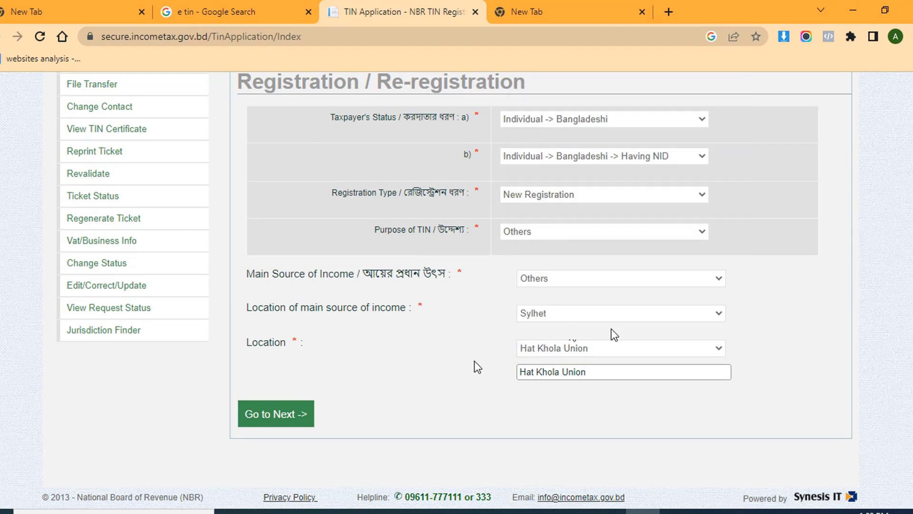
click(595, 351)
scroll(575, 281, down, 1)
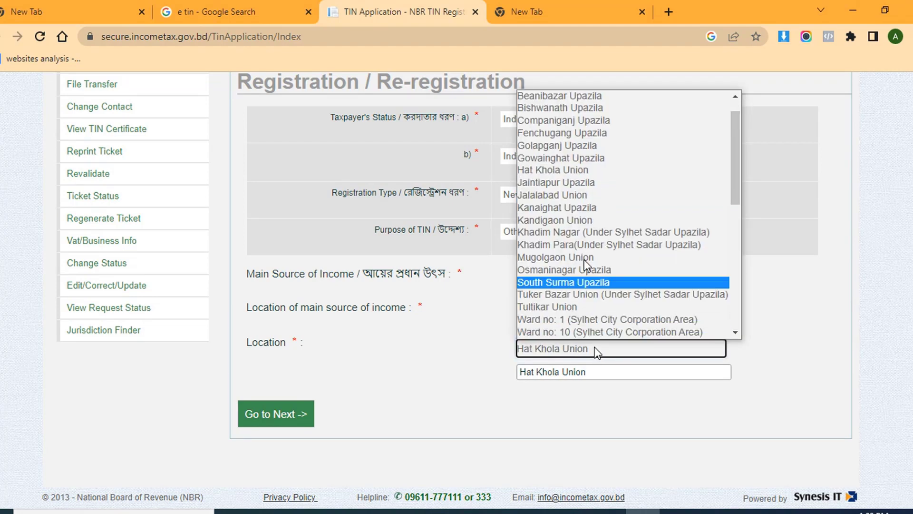
scroll(570, 232, up, 1)
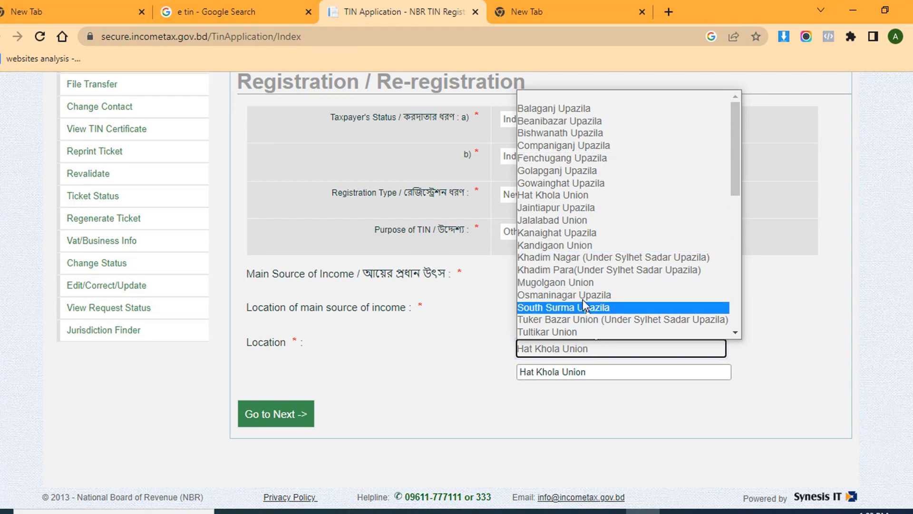
scroll(583, 304, down, 6)
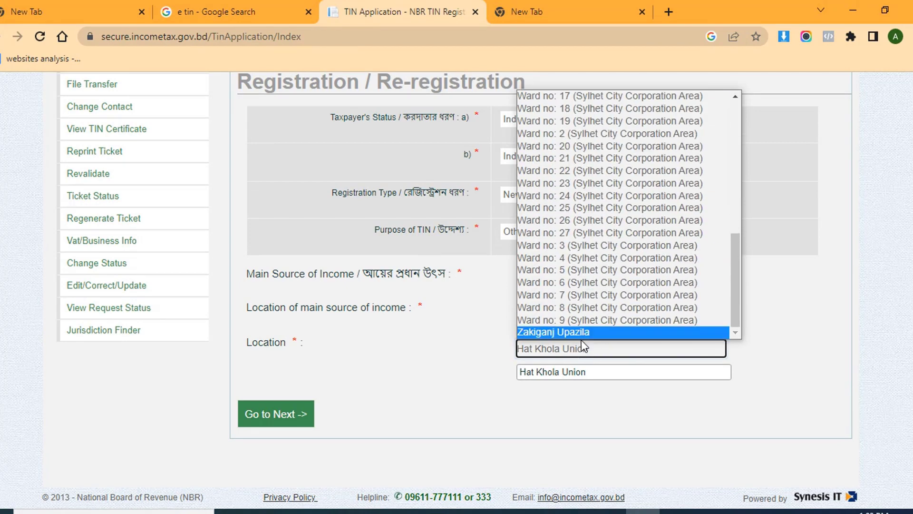
scroll(581, 332, up, 6)
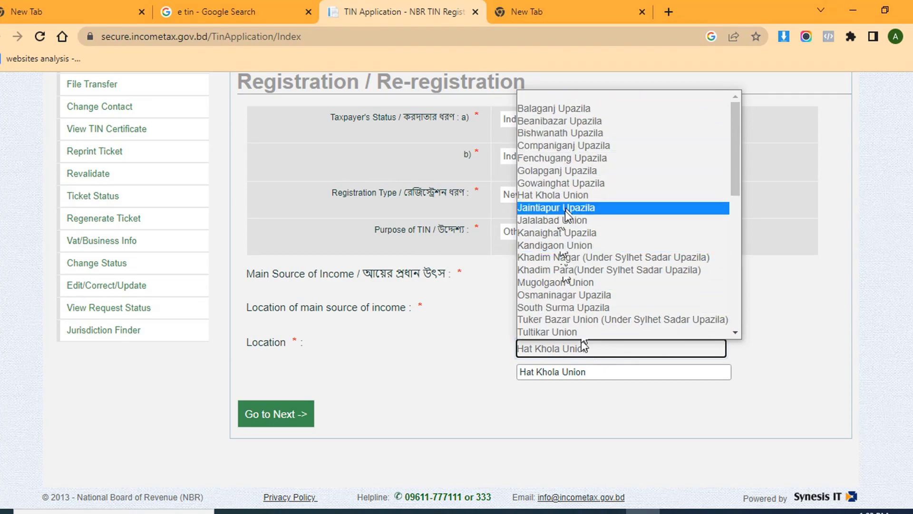
Change the income location district to Habiganj.
click(470, 339)
click(573, 313)
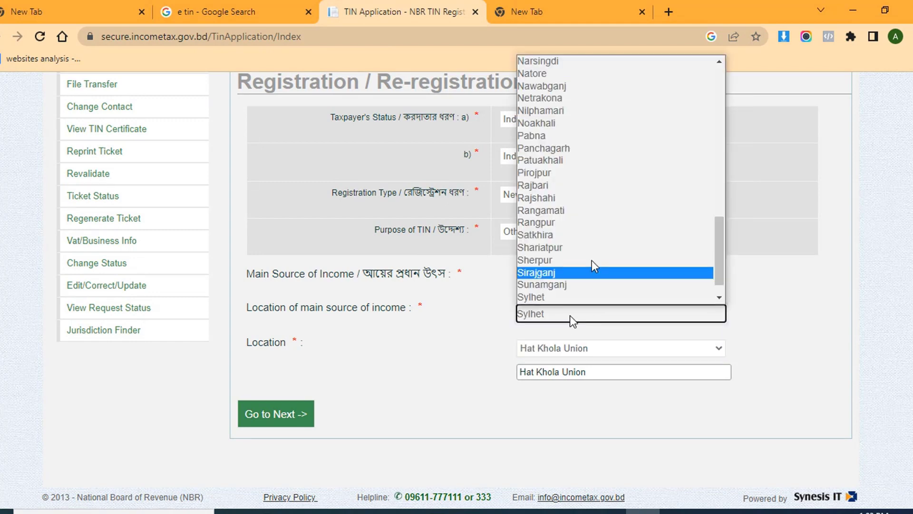
scroll(583, 239, down, 1)
scroll(580, 232, up, 10)
scroll(578, 190, down, 1)
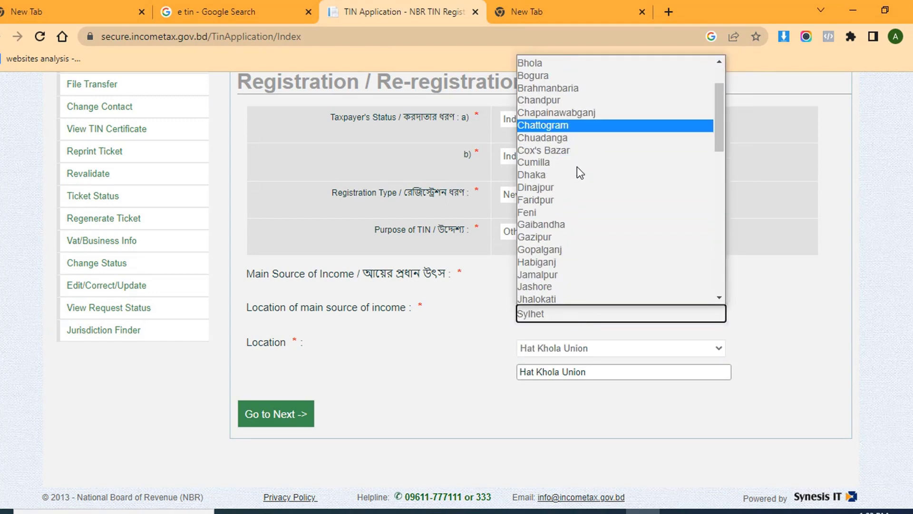
scroll(577, 190, down, 10)
scroll(570, 316, up, 15)
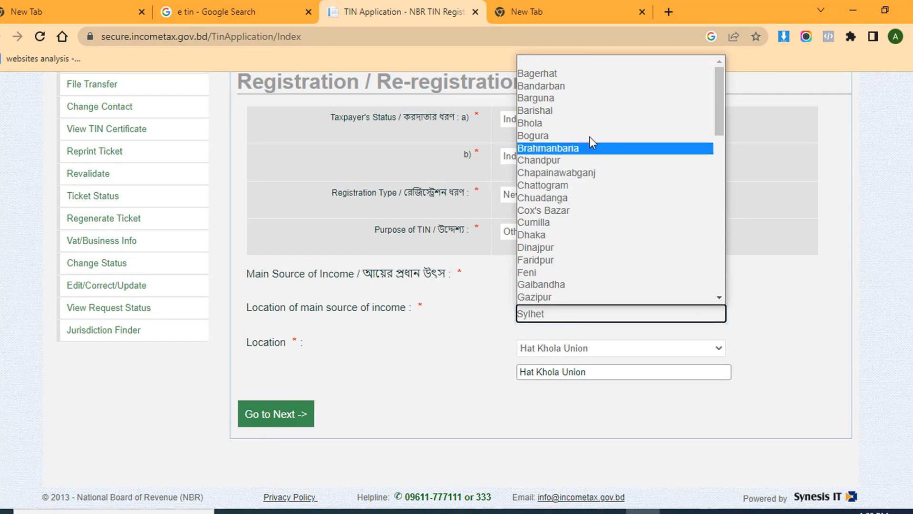
scroll(590, 128, down, 10)
scroll(588, 153, down, 4)
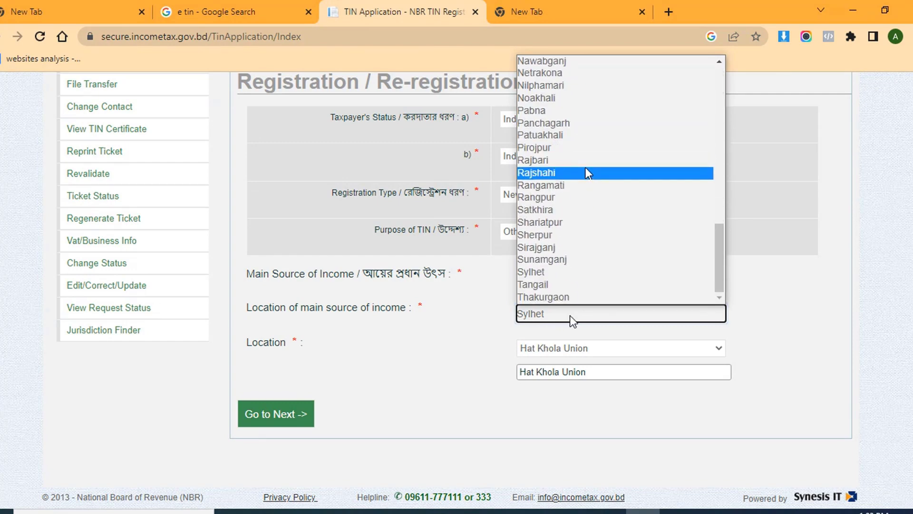
scroll(585, 168, up, 4)
scroll(585, 174, up, 11)
scroll(585, 173, down, 16)
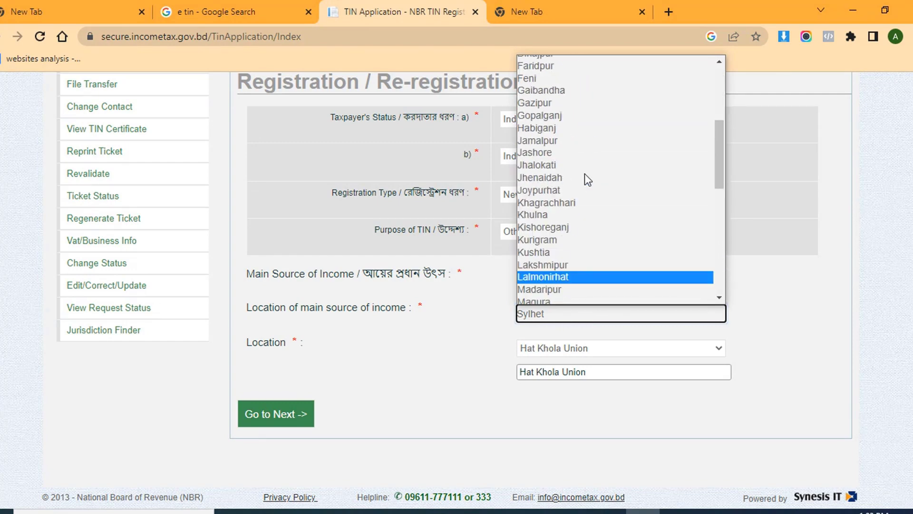
scroll(585, 176, down, 1)
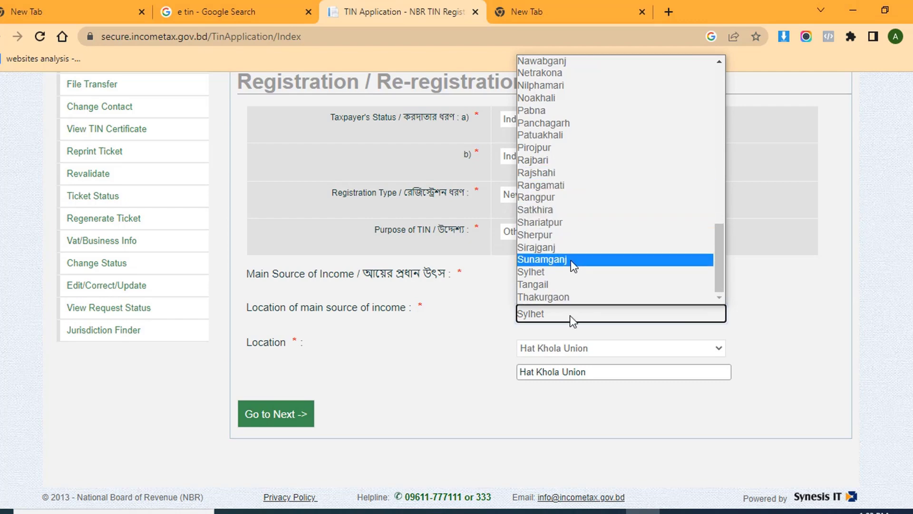
drag(721, 255, 704, 133)
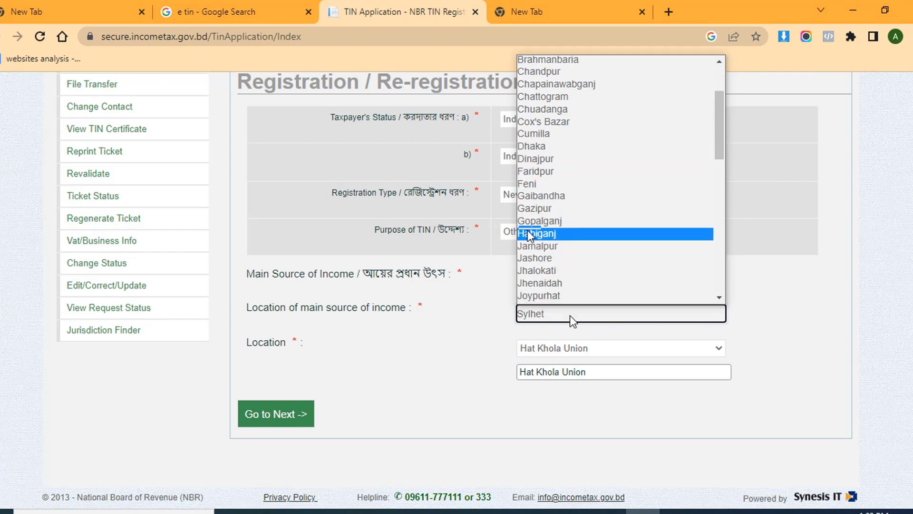
click(547, 230)
Choose Madhabpur Upazila as the Location and continue to Basic Information.
click(565, 348)
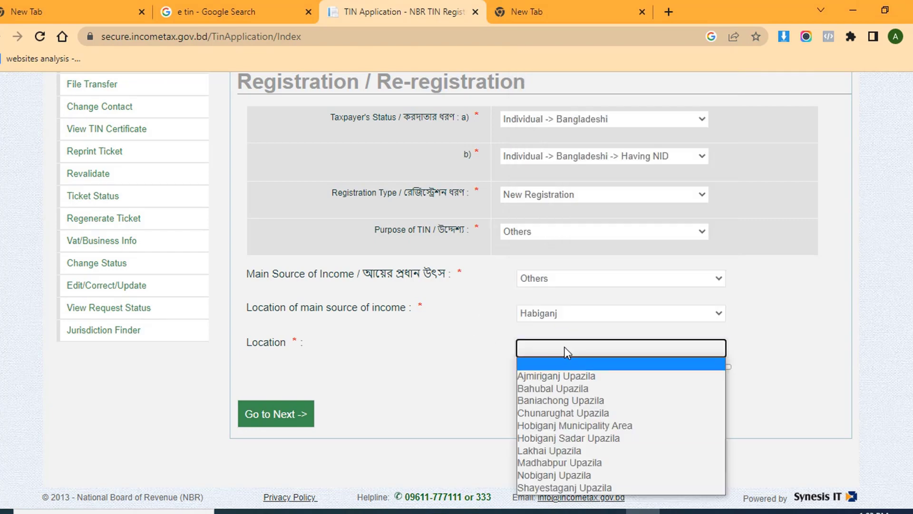
click(569, 462)
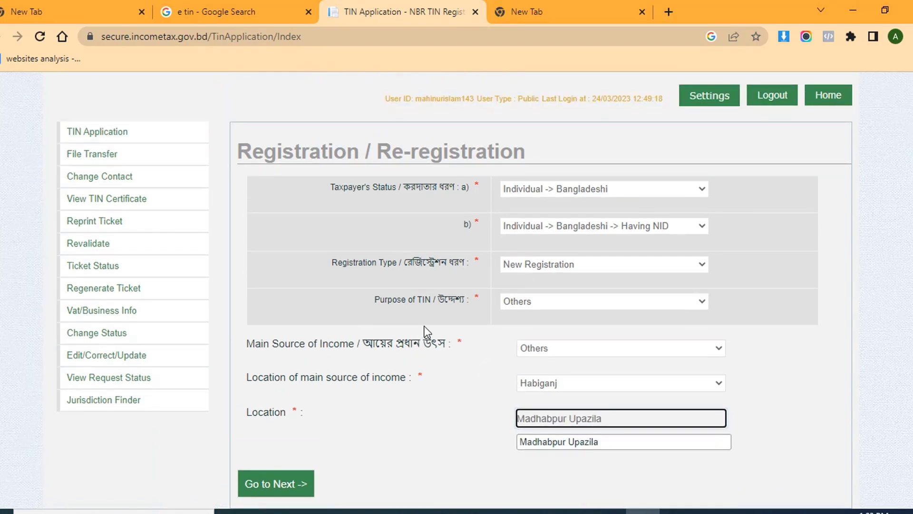
click(275, 414)
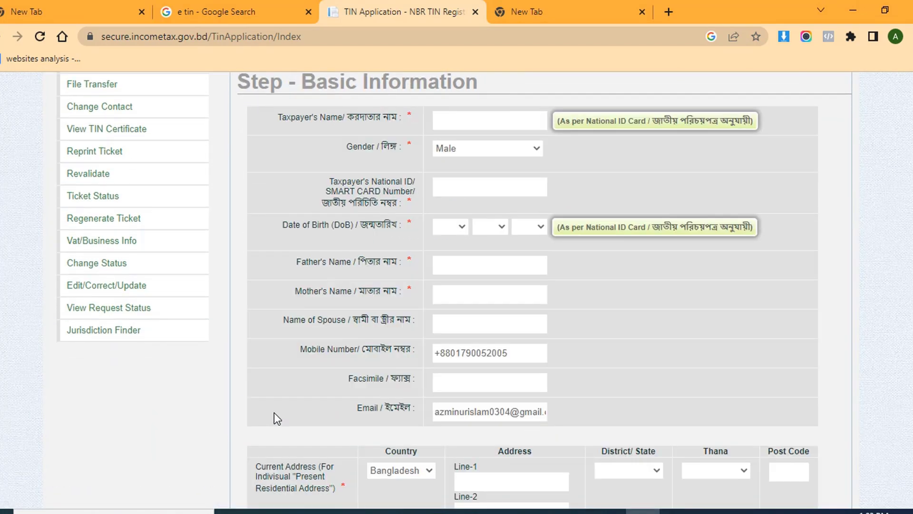
Enter the taxpayer's full name and National ID number.
scroll(234, 300, up, 3)
click(450, 255)
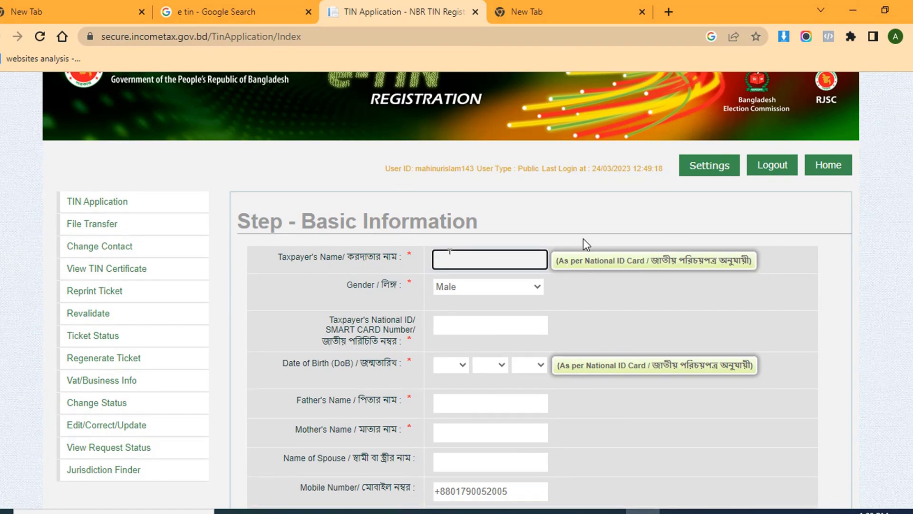
scroll(756, 267, down, 1)
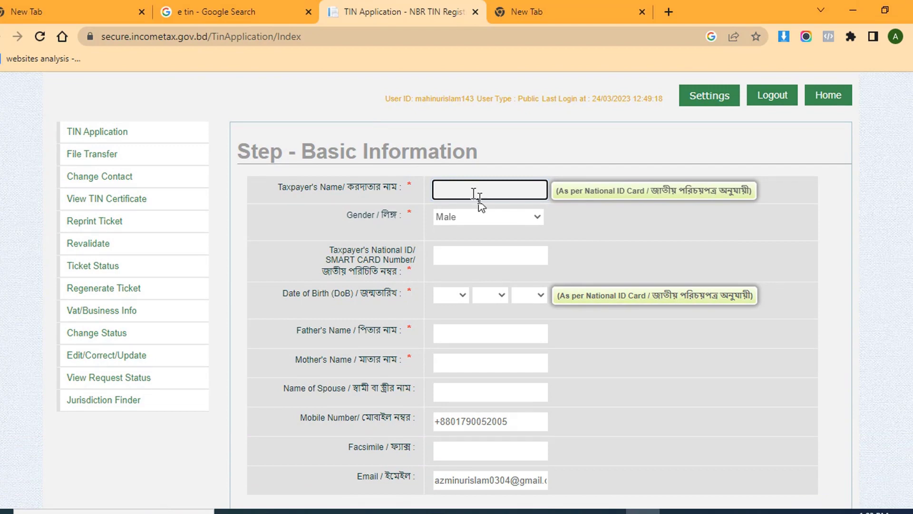
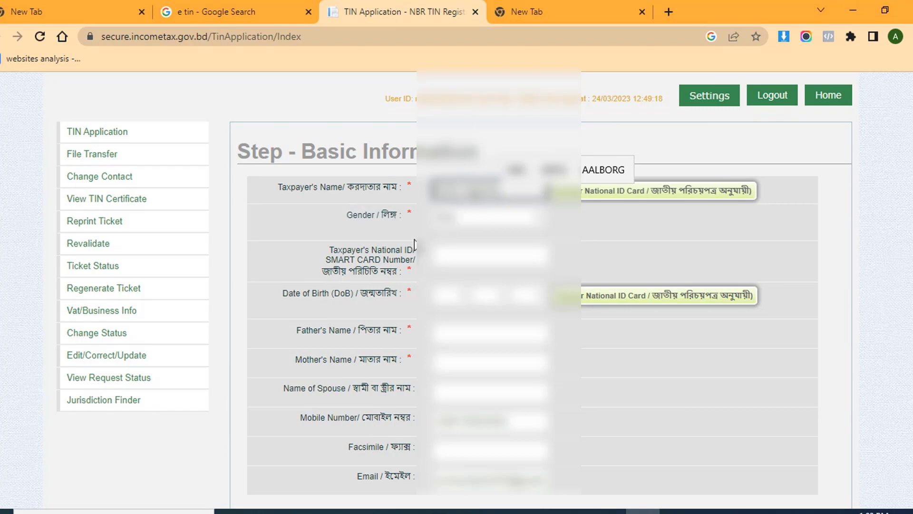
click(443, 257)
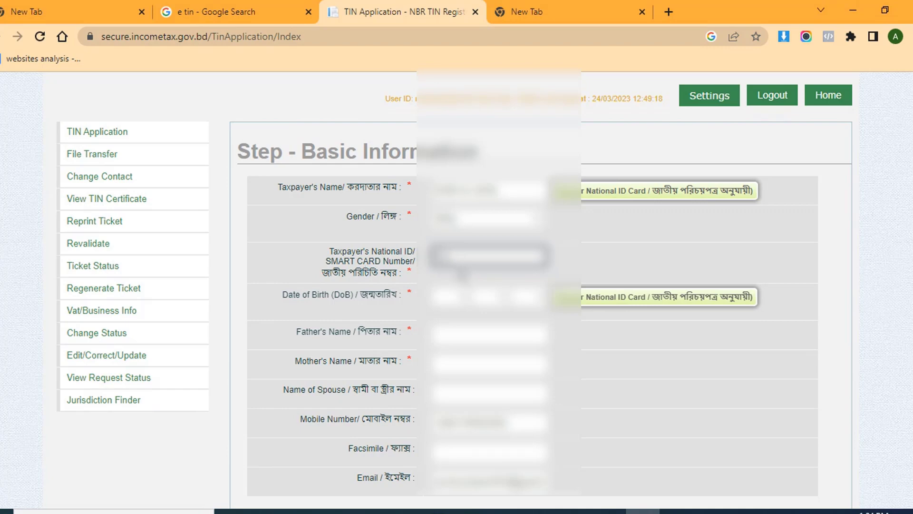
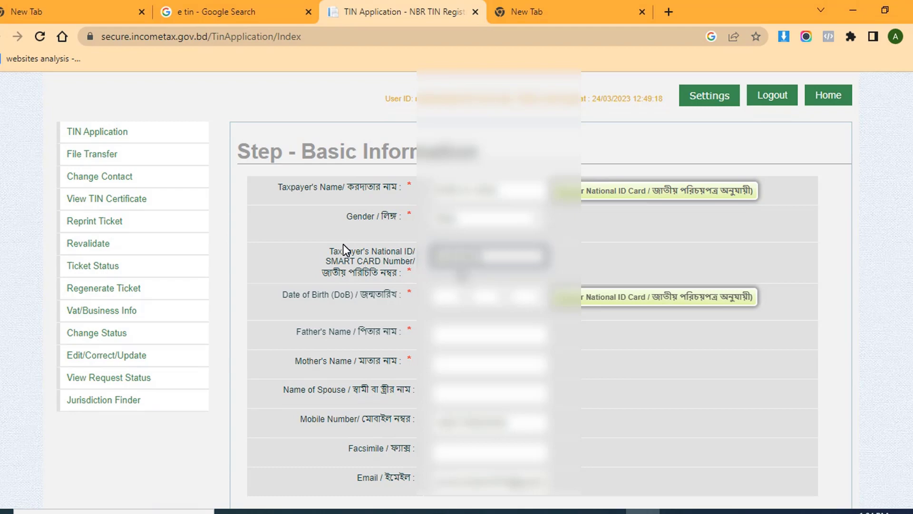
Pick the birth day, month and year from the Date of Birth dropdowns.
key(Tab)
text(1)
key(alt+Down)
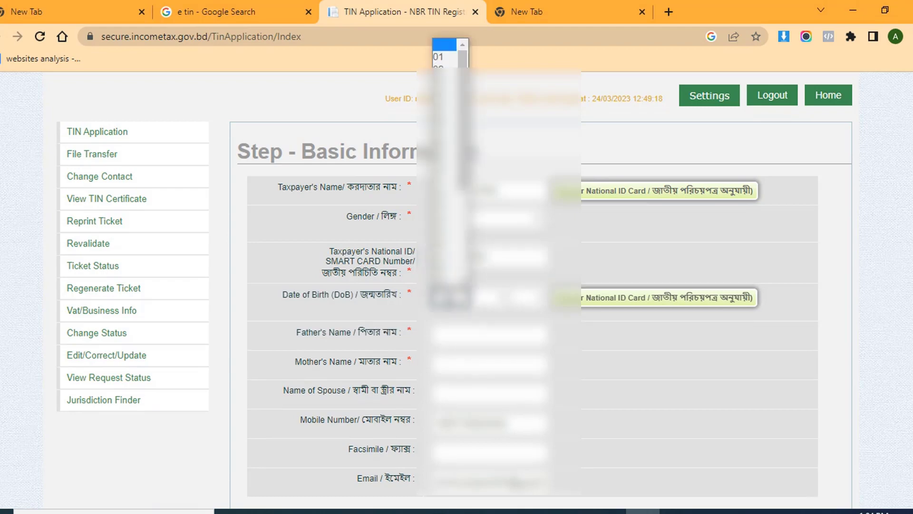
key(2)
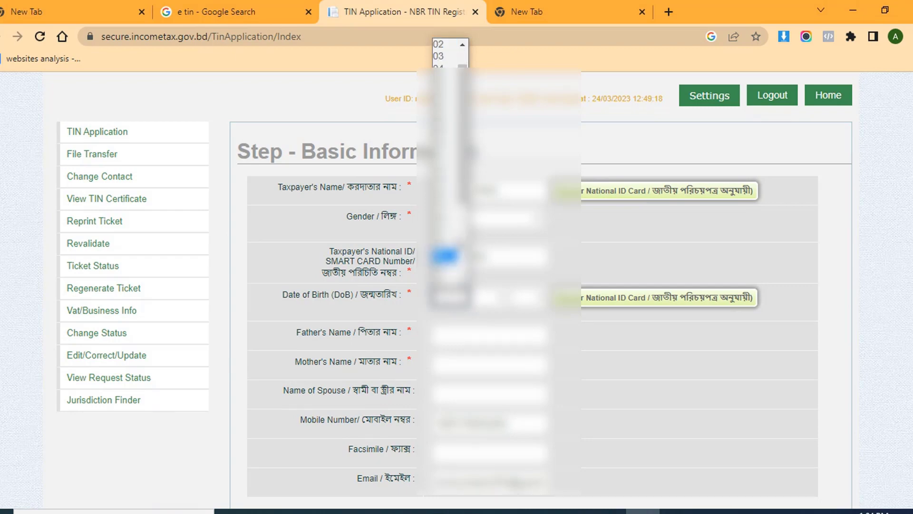
key(Return)
key(Tab)
key(alt+Down)
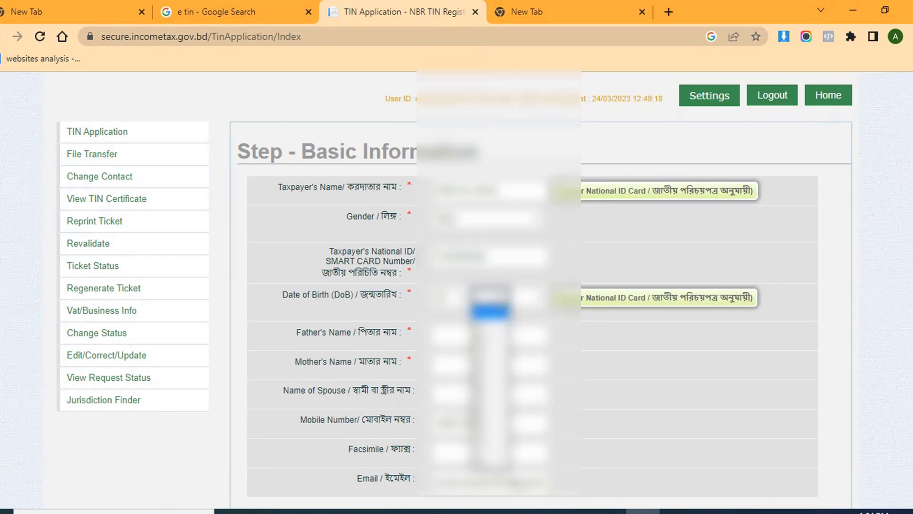
key(Down)
key(Down)
key(Down)
key(Down)
key(Down)
key(Down)
key(Down)
key(Down)
key(Return)
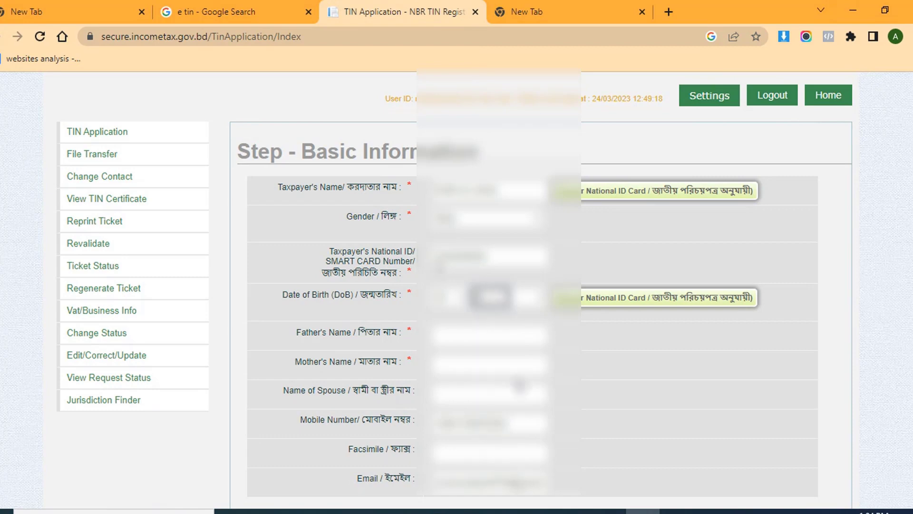
key(Tab)
key(alt+Down)
key(Up)
key(Up)
key(Up)
key(Up)
key(Up)
key(Up)
key(Up)
key(Up)
scroll(523, 191, down, 7)
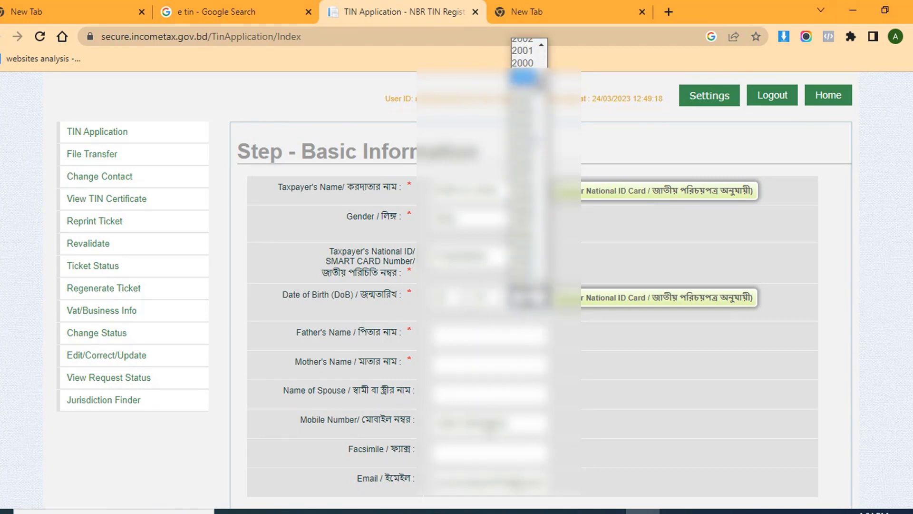
click(523, 77)
scroll(523, 81, down, 2)
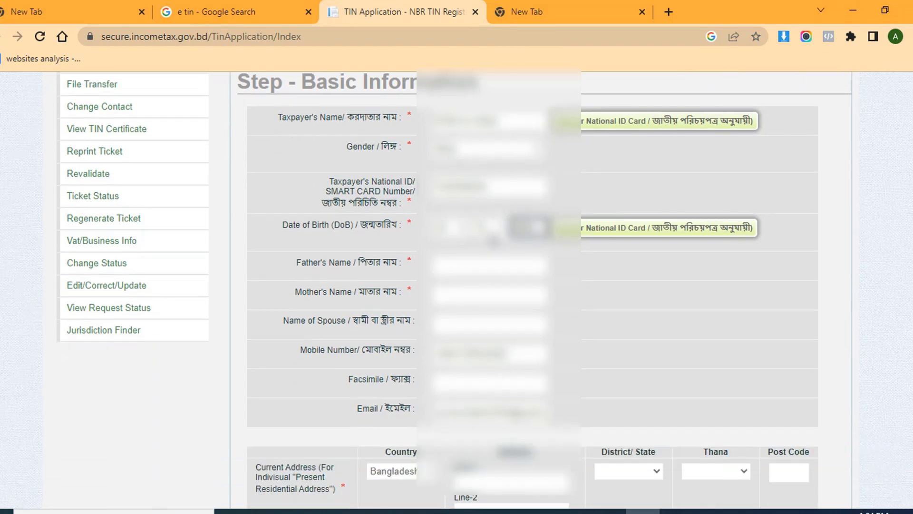
Fill in the father's and mother's names, skipping Spouse and Facsimile, then start Current Address Line-1.
click(490, 264)
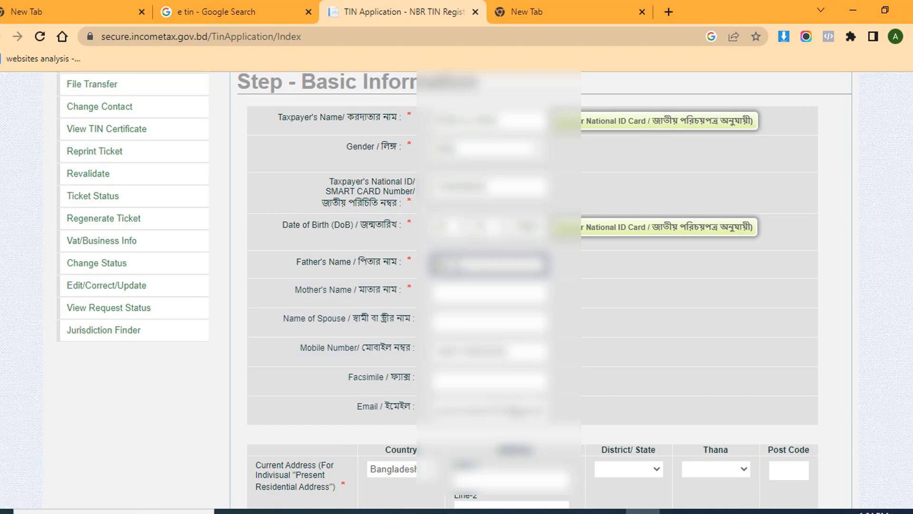
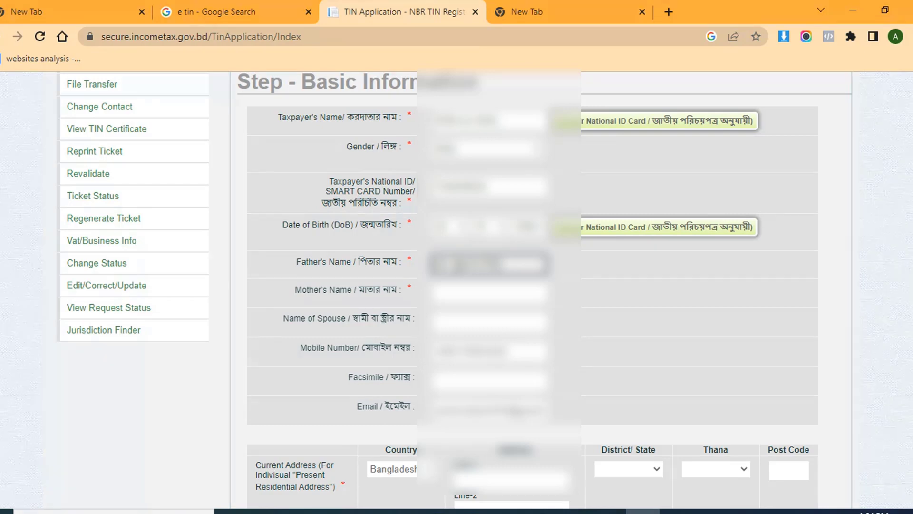
click(488, 294)
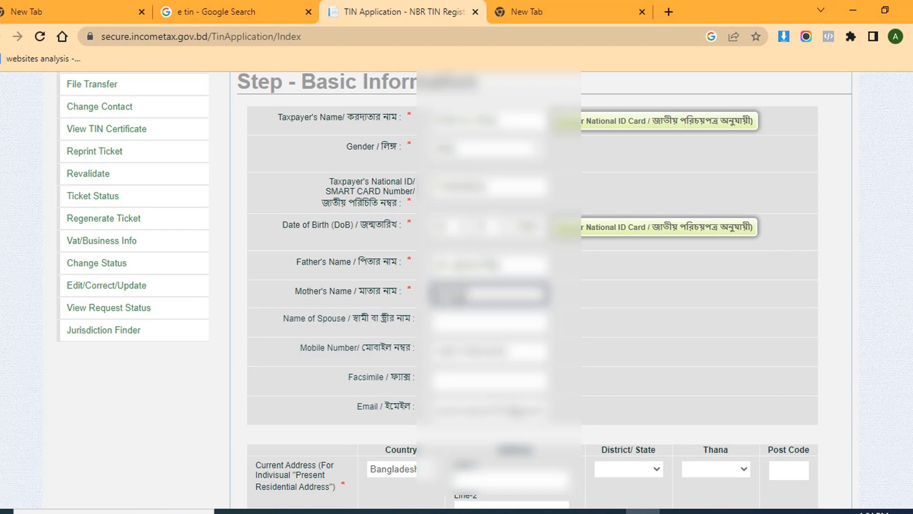
text(atun)
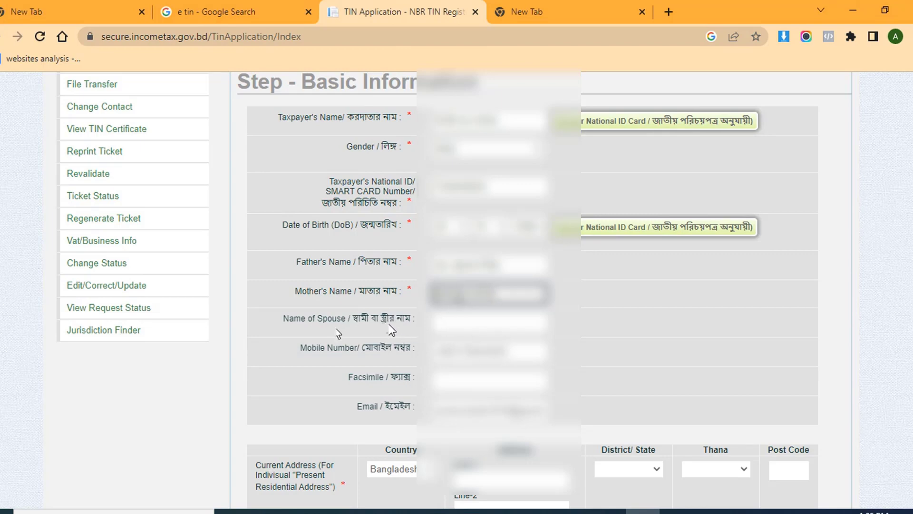
key(Tab)
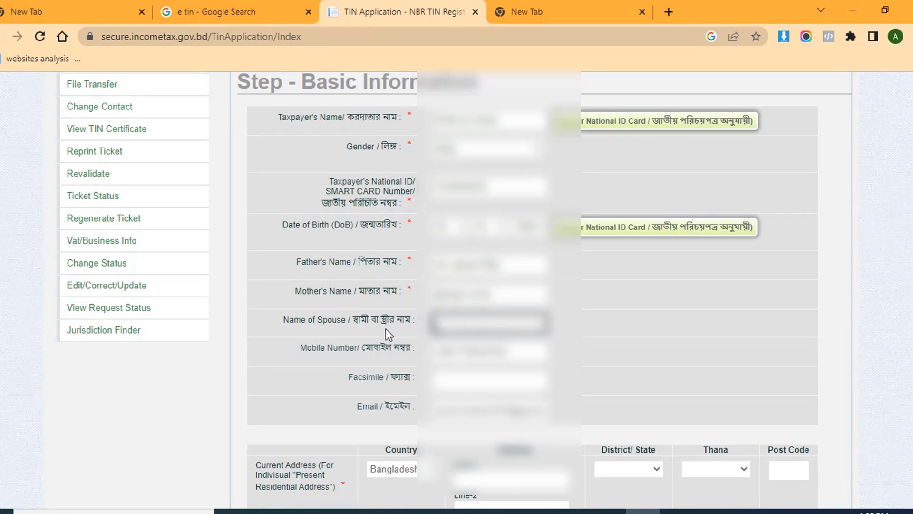
scroll(596, 325, down, 1)
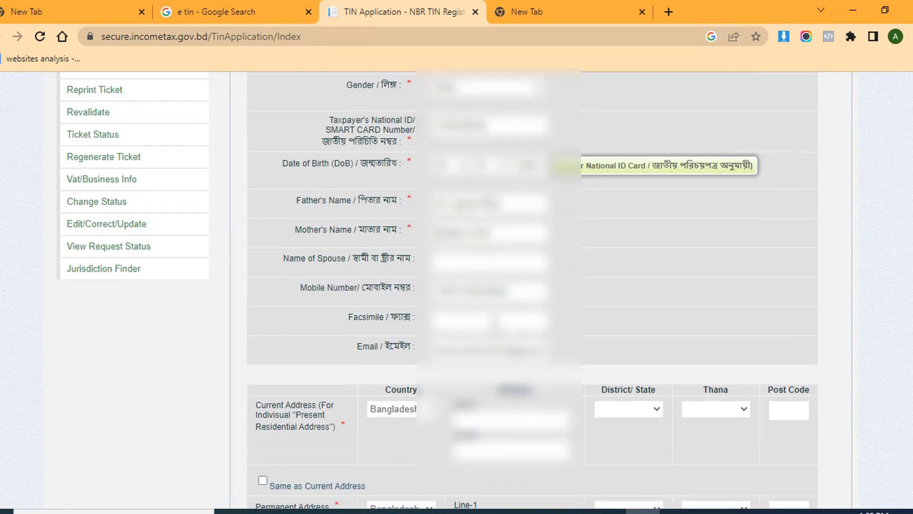
click(463, 312)
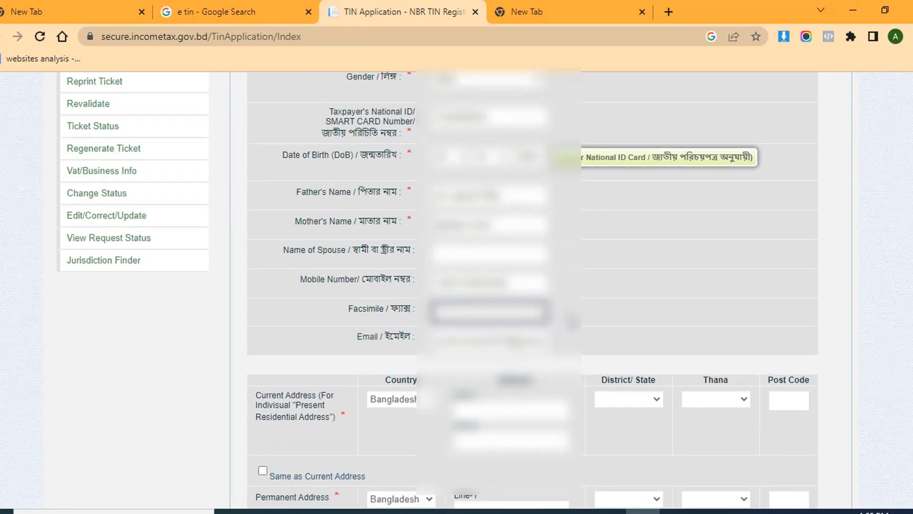
scroll(551, 340, down, 1)
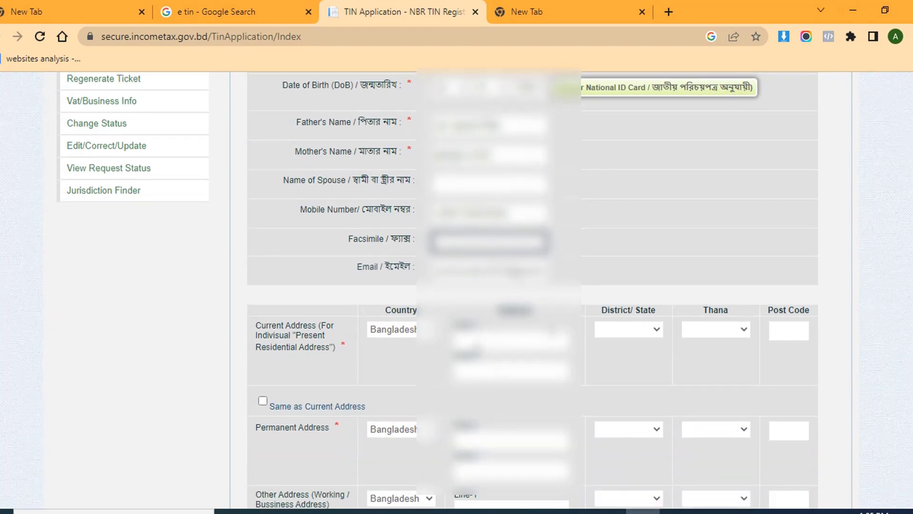
click(552, 341)
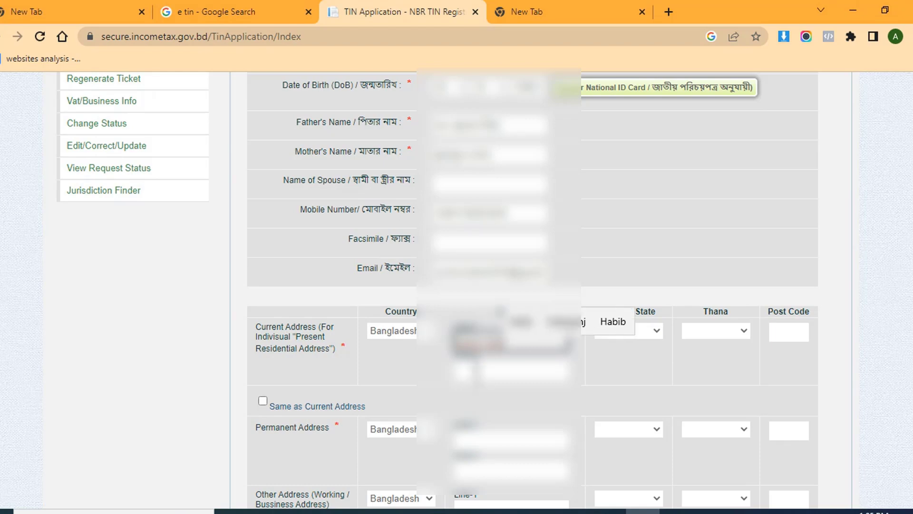
Accept the address suggestion and choose Habiganj as the current address district.
click(512, 371)
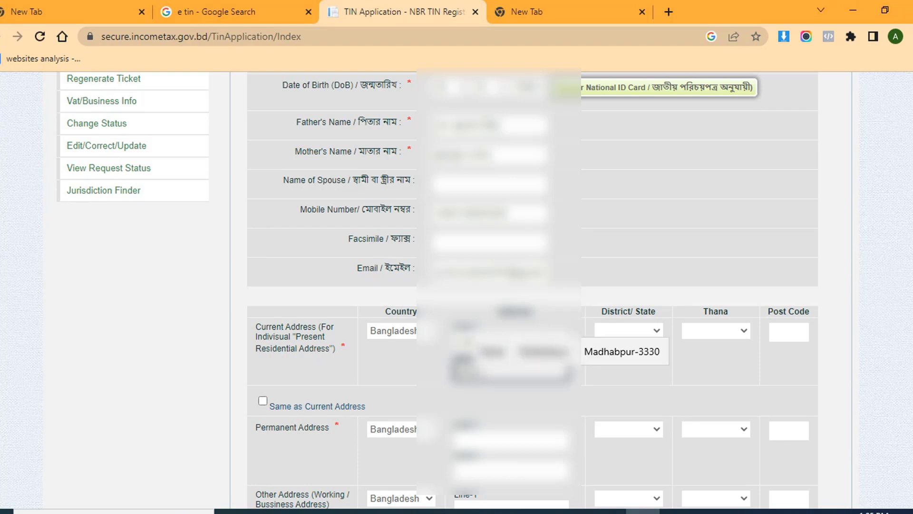
click(628, 360)
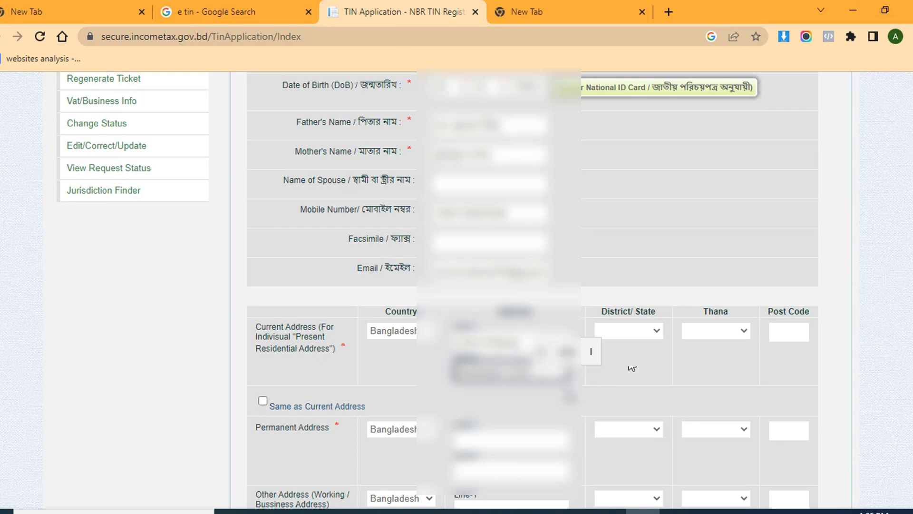
click(647, 330)
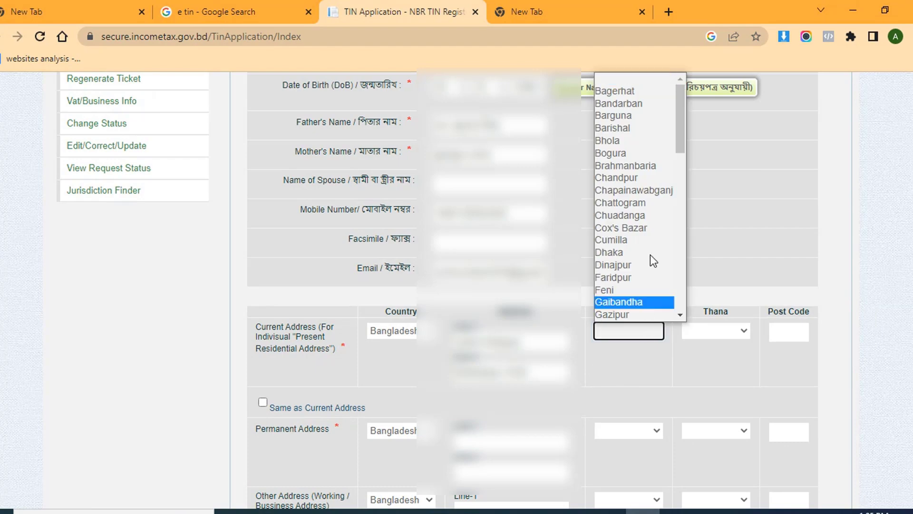
scroll(649, 255, down, 10)
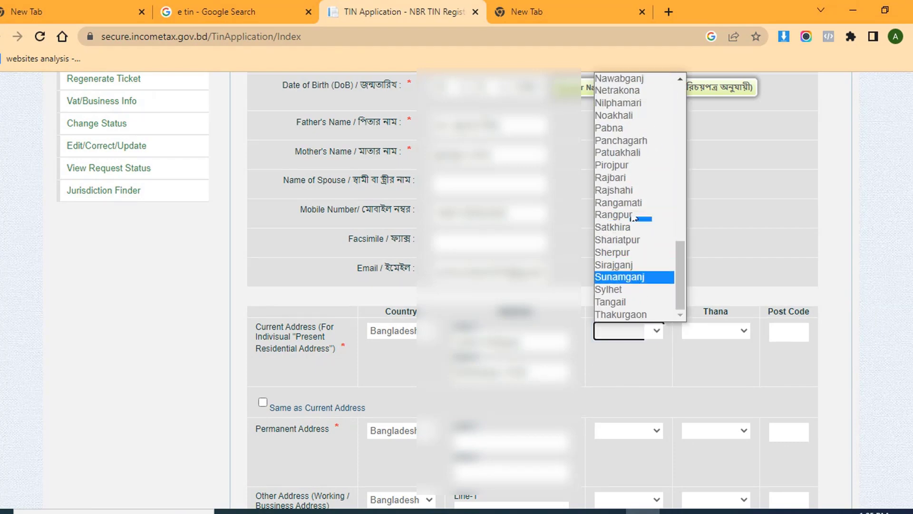
scroll(631, 278, up, 8)
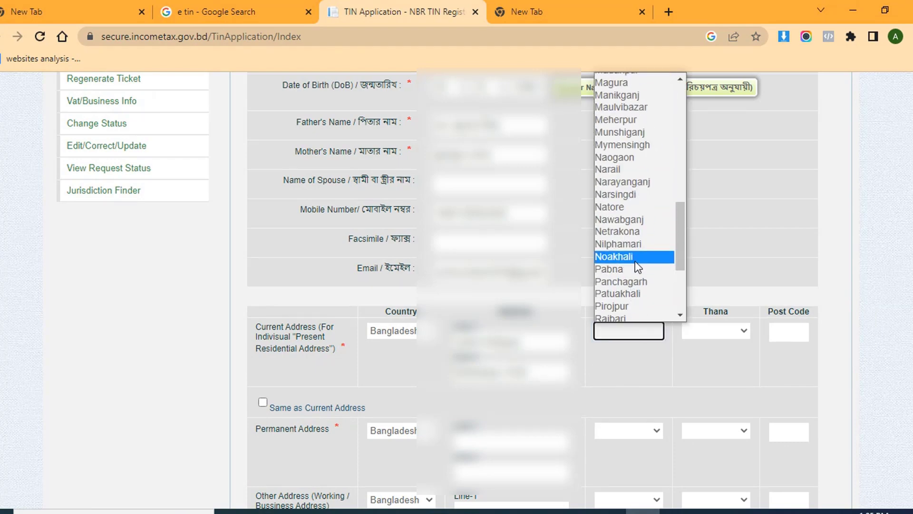
scroll(635, 259, up, 4)
scroll(634, 258, down, 7)
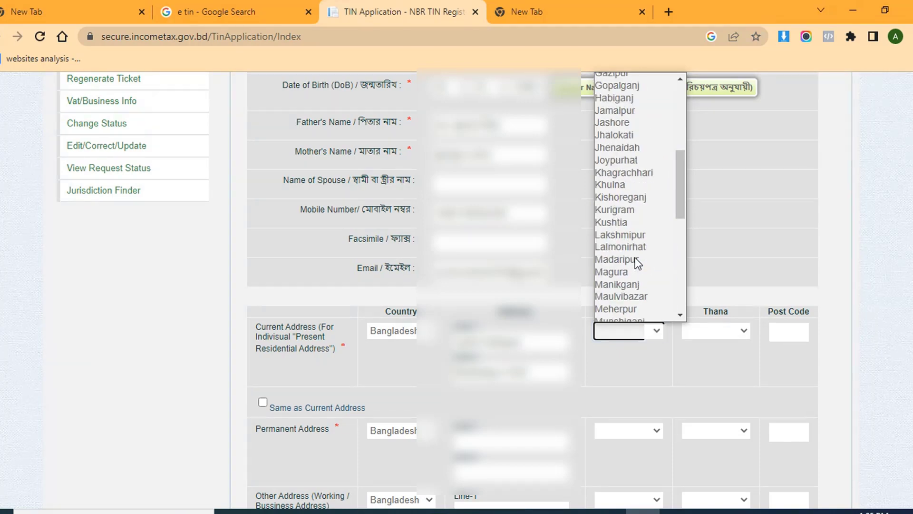
drag(683, 205, 678, 173)
click(634, 174)
Choose Madhabpur thana, enter post code 3330, and tick 'Same as Current Address'.
click(718, 333)
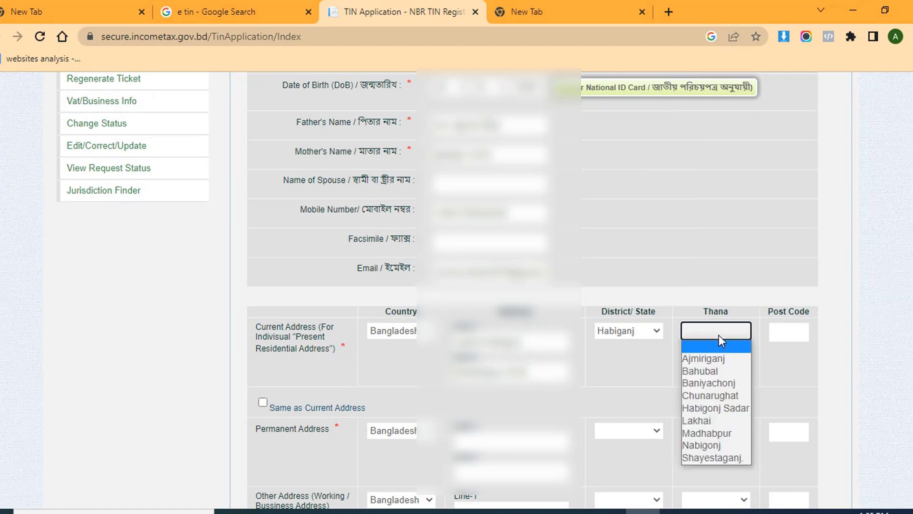
click(707, 433)
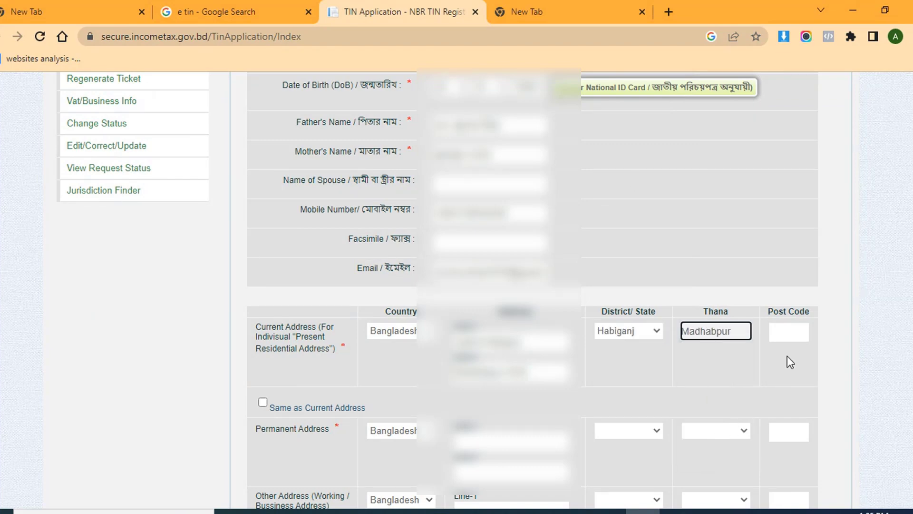
click(787, 332)
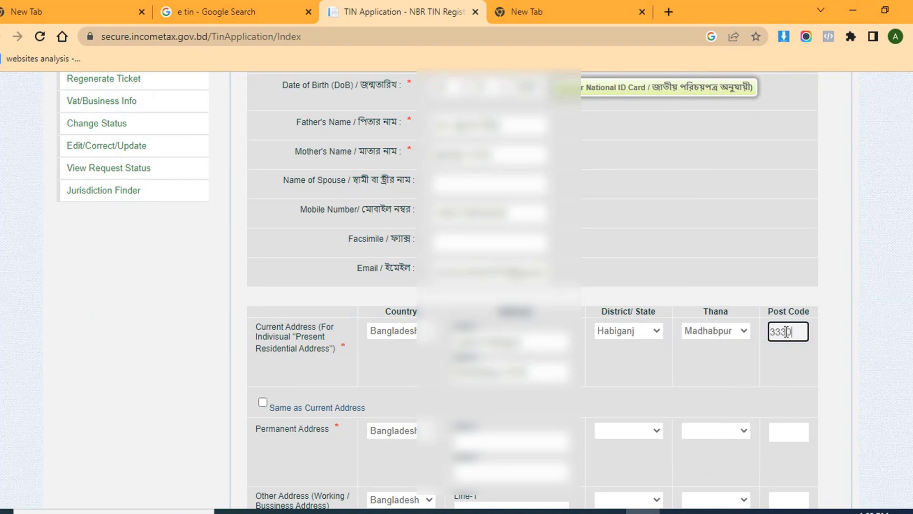
text(3330)
scroll(674, 318, down, 3)
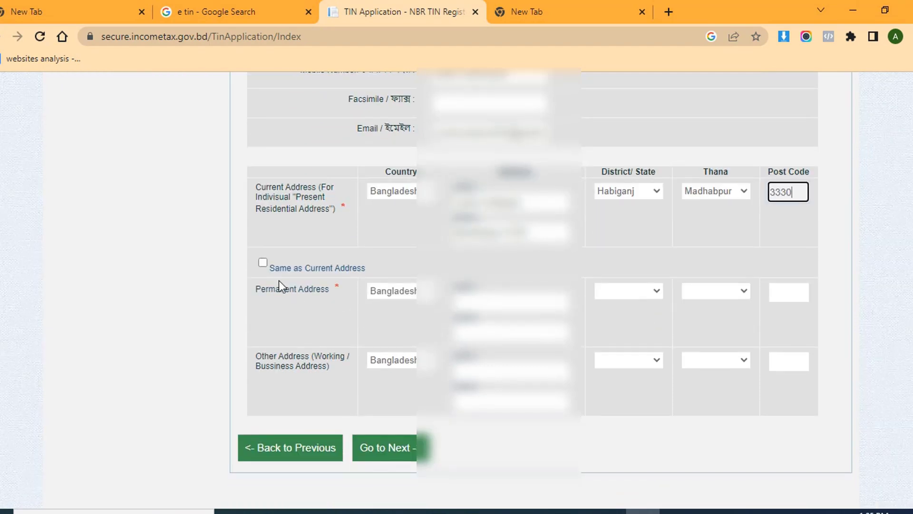
click(262, 264)
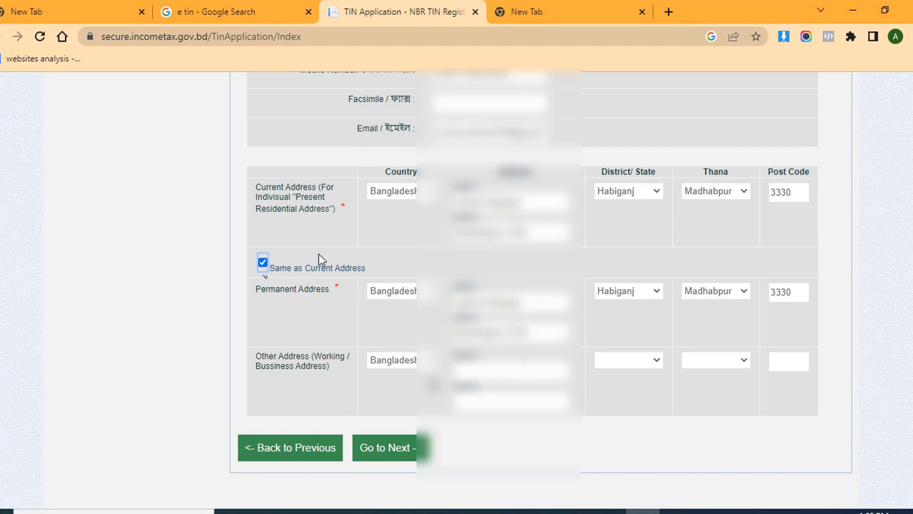
Continue to Final Preview, tick the 'I hereby affirm' declaration, and submit the application.
click(402, 451)
scroll(407, 458, up, 2)
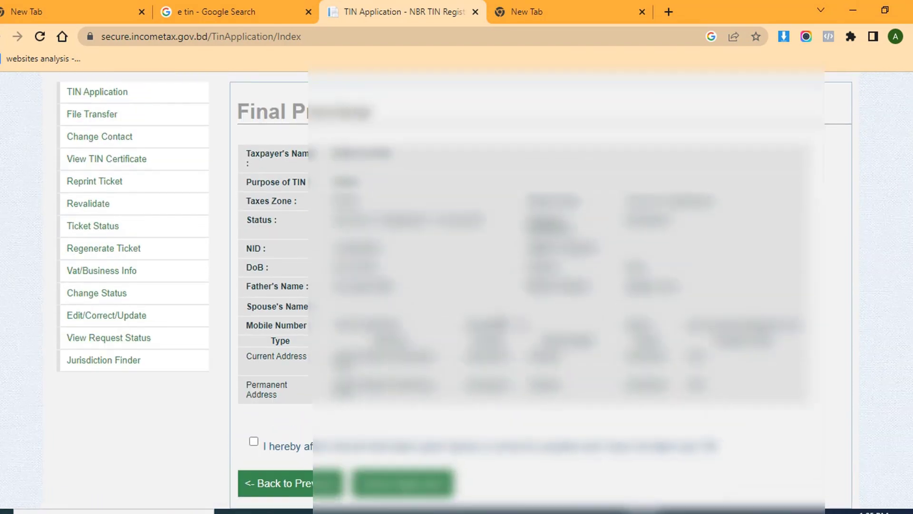
scroll(406, 333, up, 2)
scroll(255, 373, down, 4)
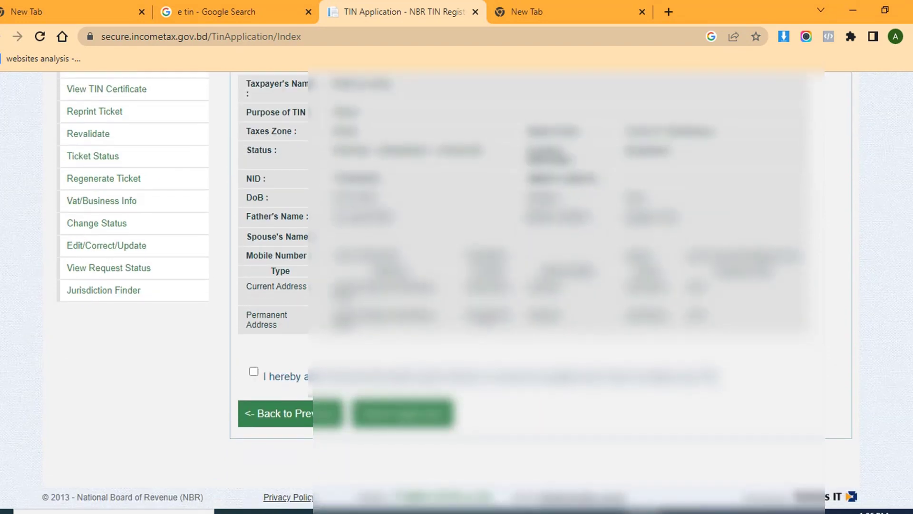
click(256, 372)
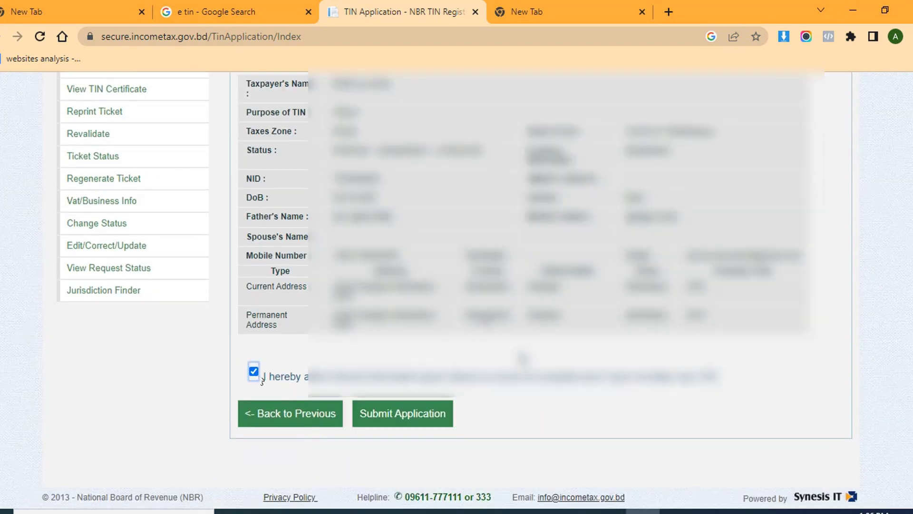
click(414, 418)
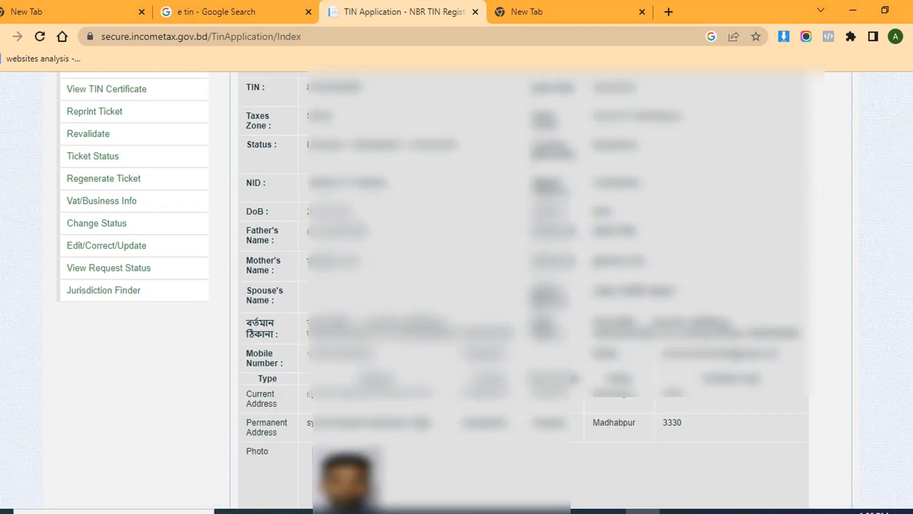
Scroll down the TIN details page and choose 'View Certificate'.
scroll(432, 400, down, 3)
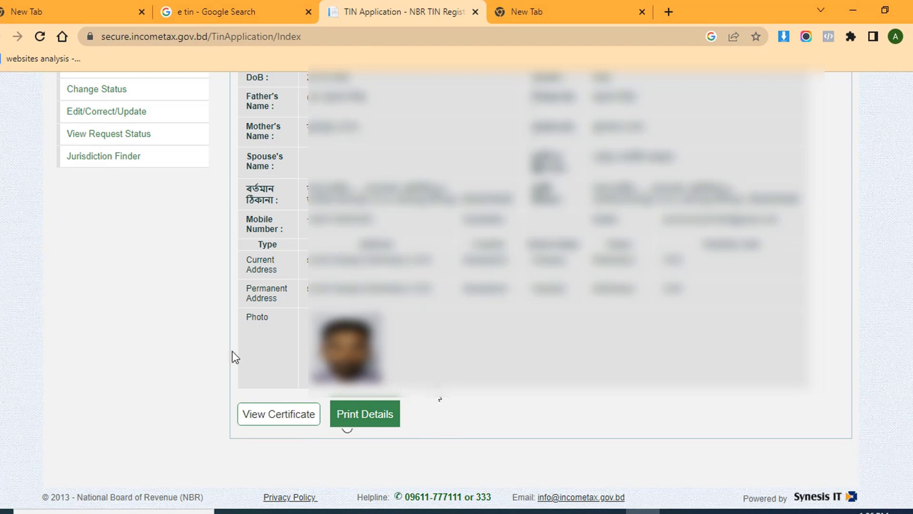
click(271, 418)
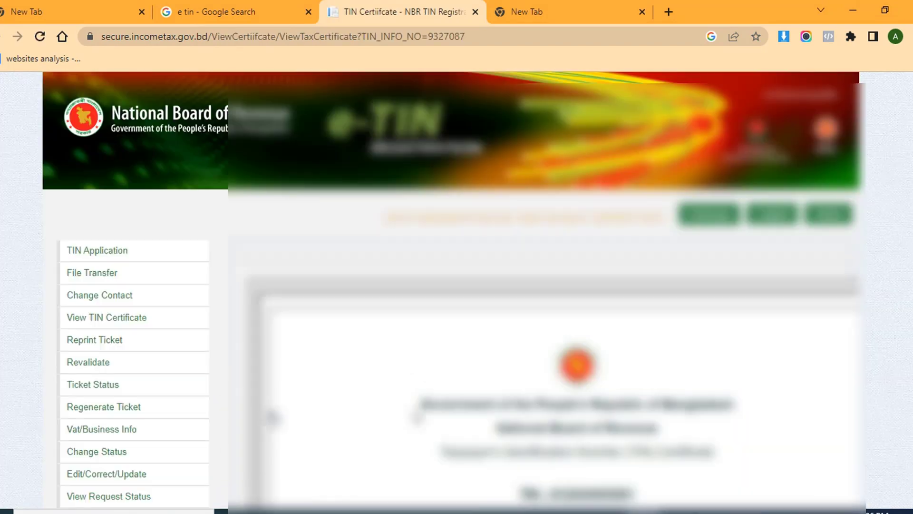
Select and copy the TIN number on the certificate, then clear the selection.
scroll(510, 369, down, 3)
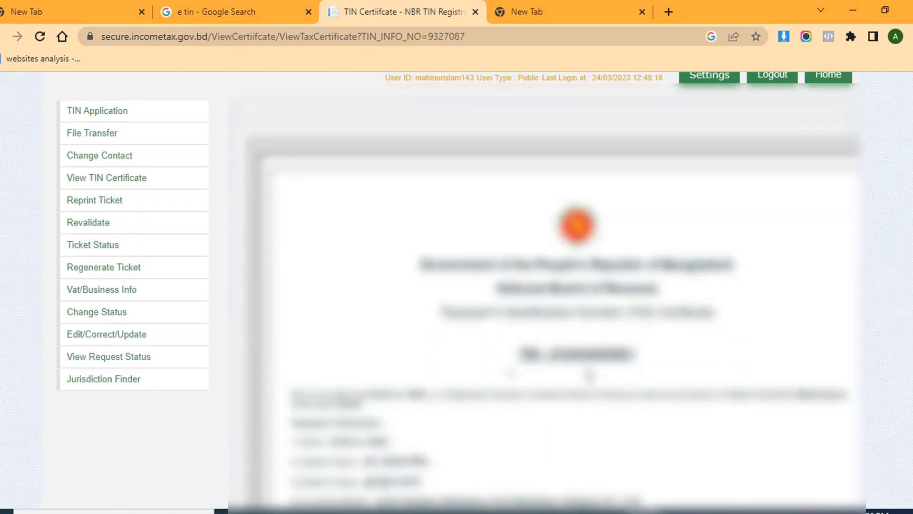
drag(637, 355, 554, 355)
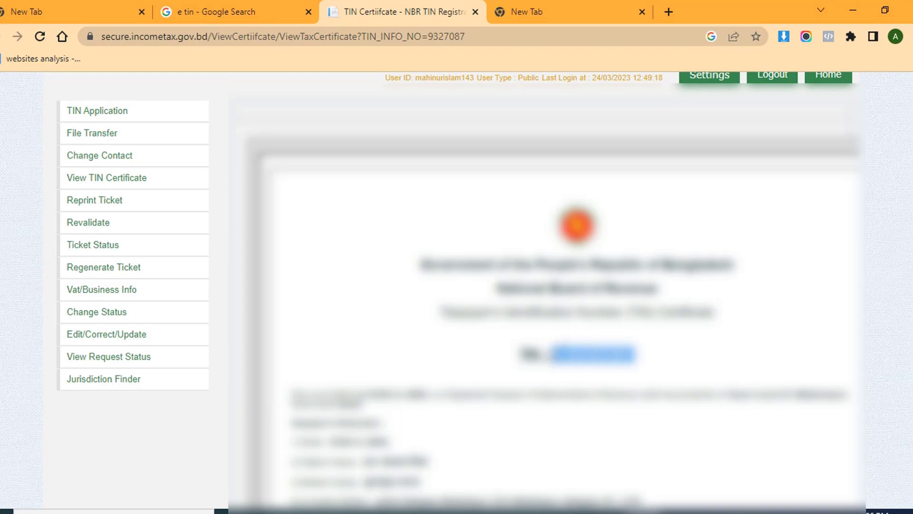
right_click(577, 359)
click(592, 372)
scroll(503, 381, down, 8)
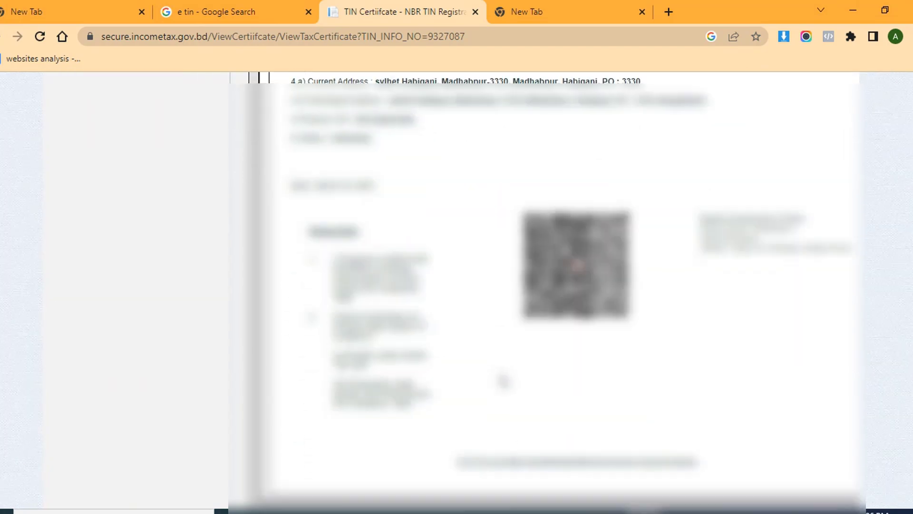
scroll(503, 381, down, 4)
scroll(502, 379, up, 14)
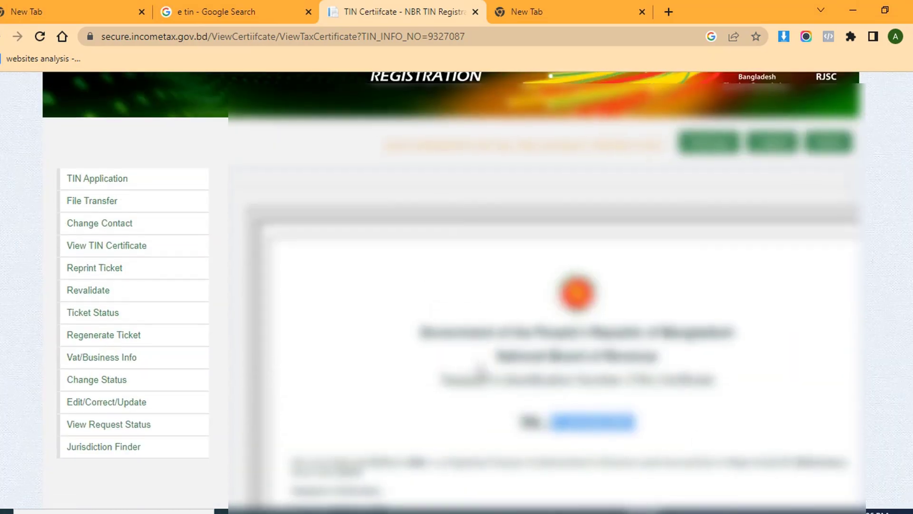
scroll(480, 370, down, 3)
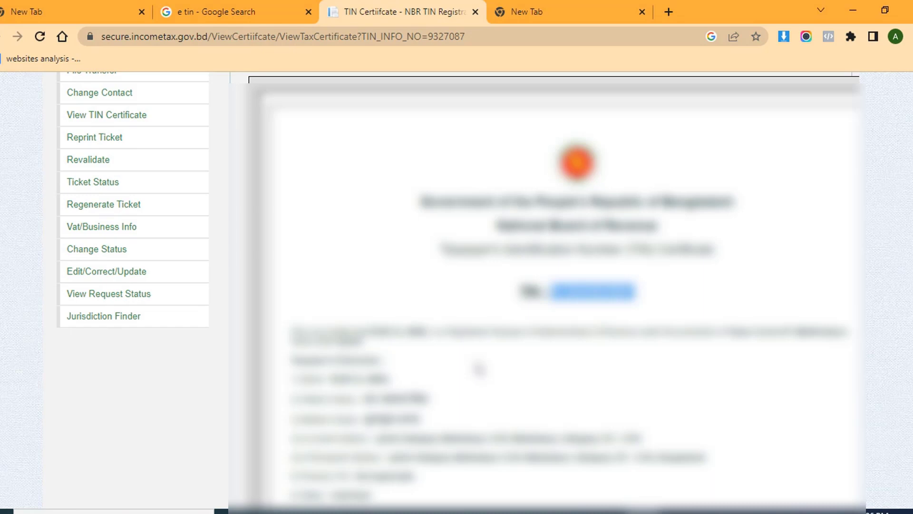
click(479, 310)
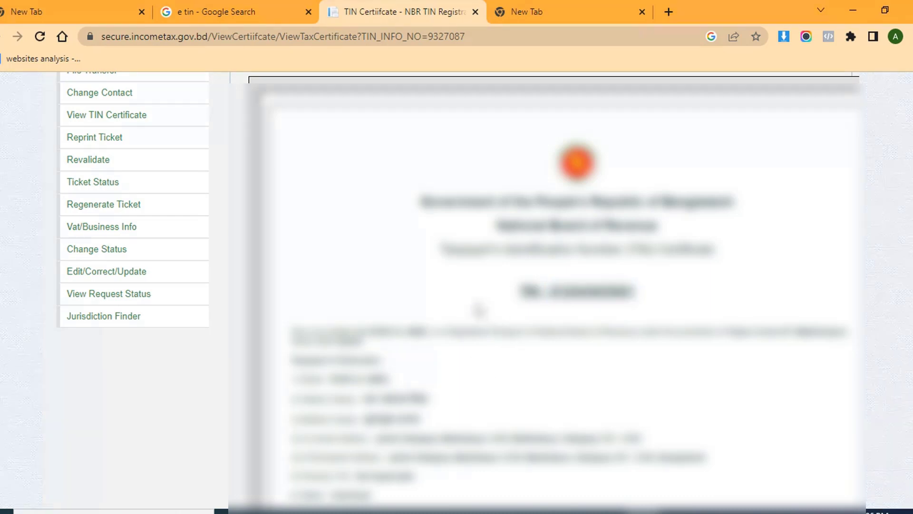